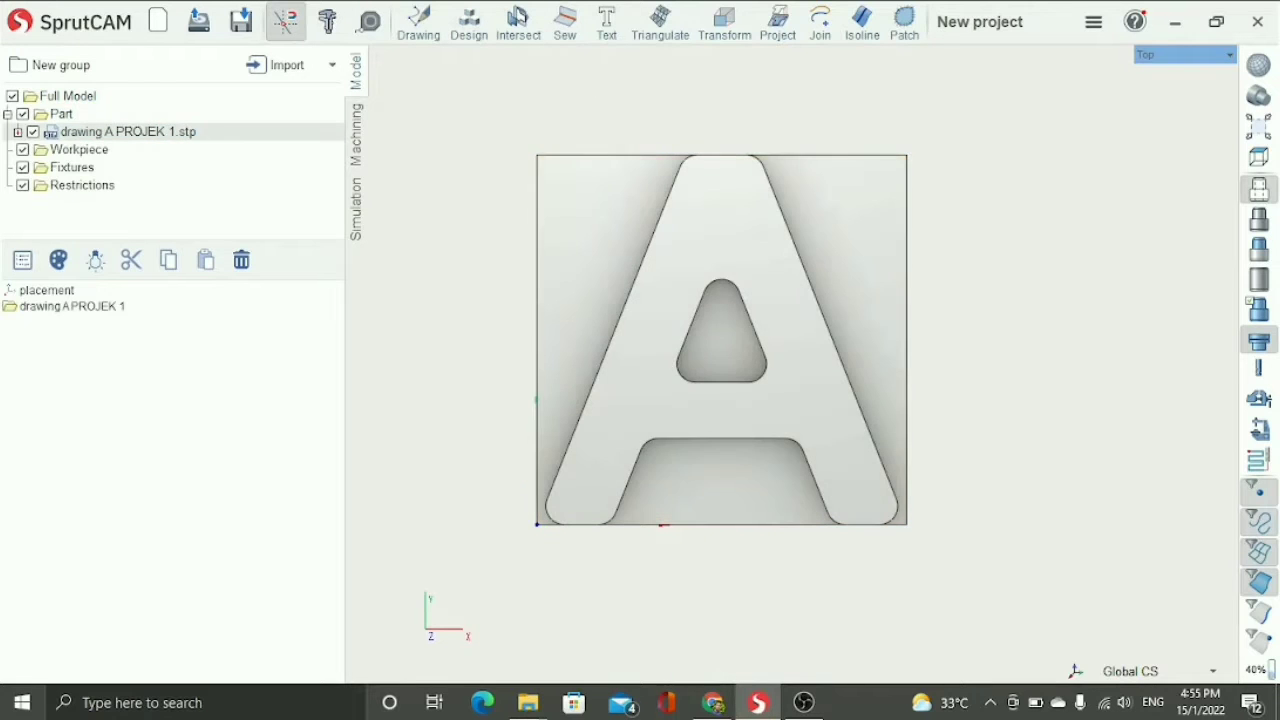
# Relocate the imported part's zero point to the middle in X and Y and the maximum in Z.
pyautogui.click(724, 20)
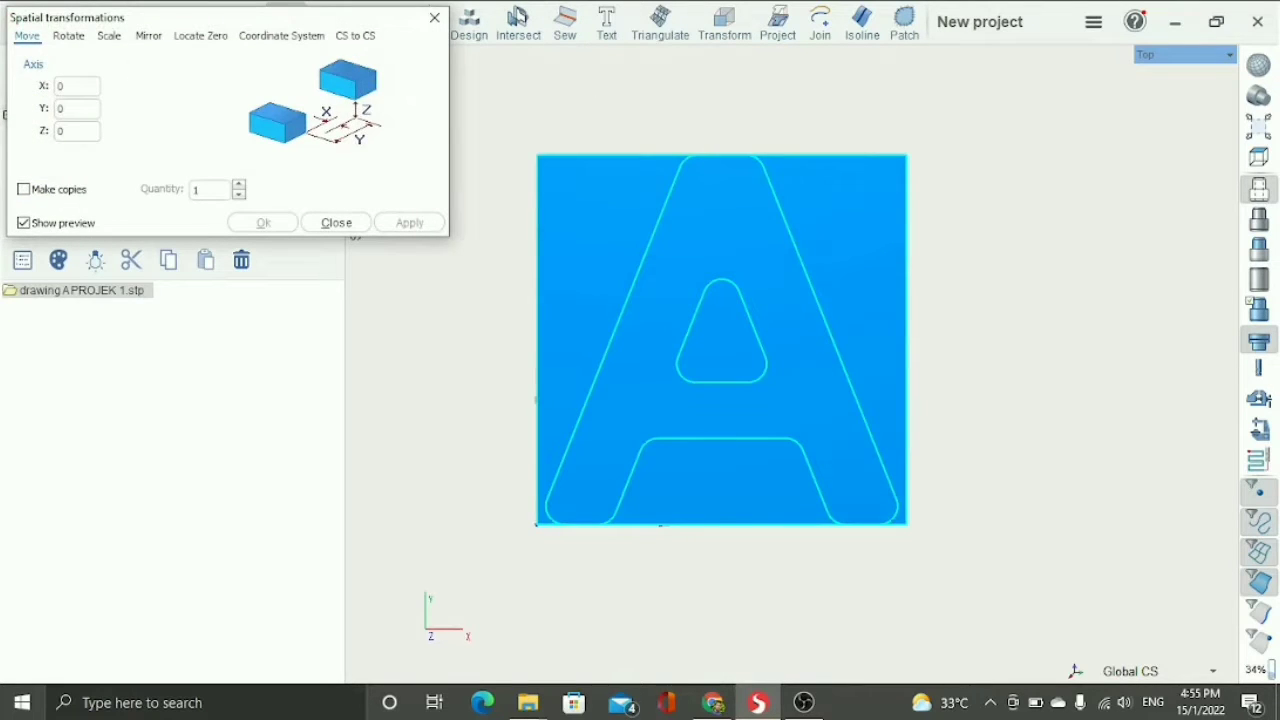
pyautogui.click(201, 36)
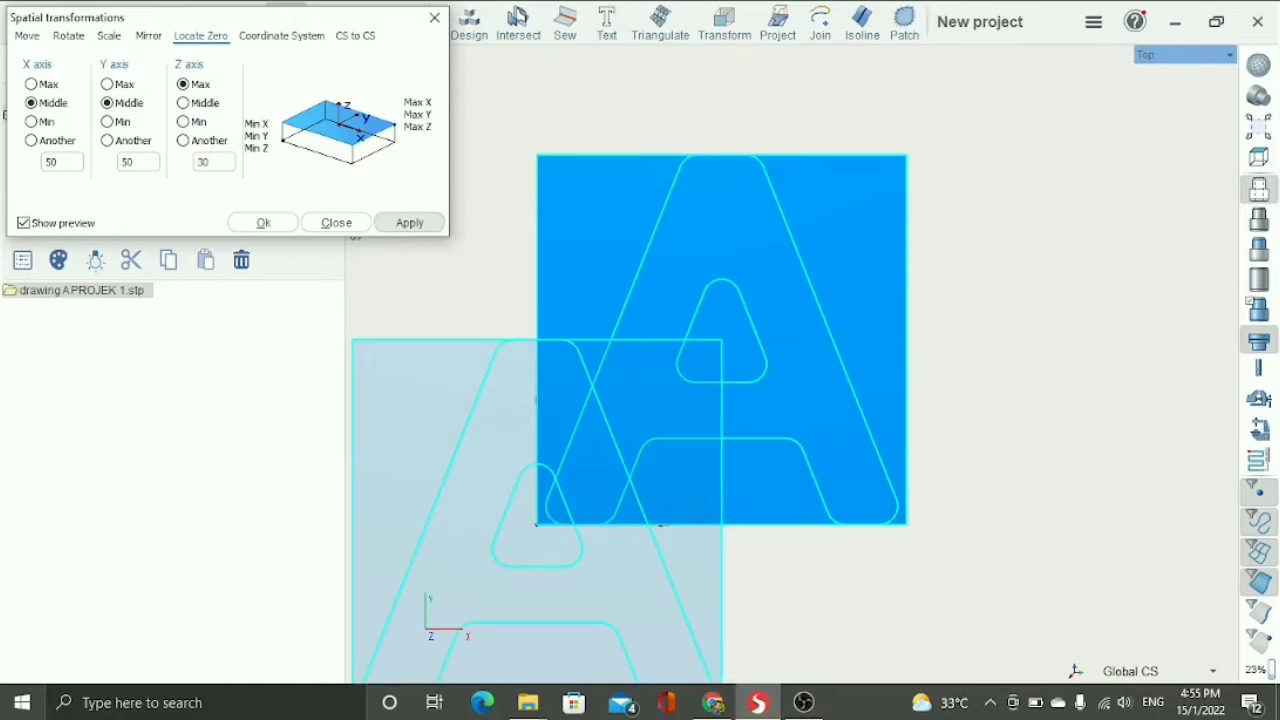
pyautogui.click(409, 223)
pyautogui.click(336, 223)
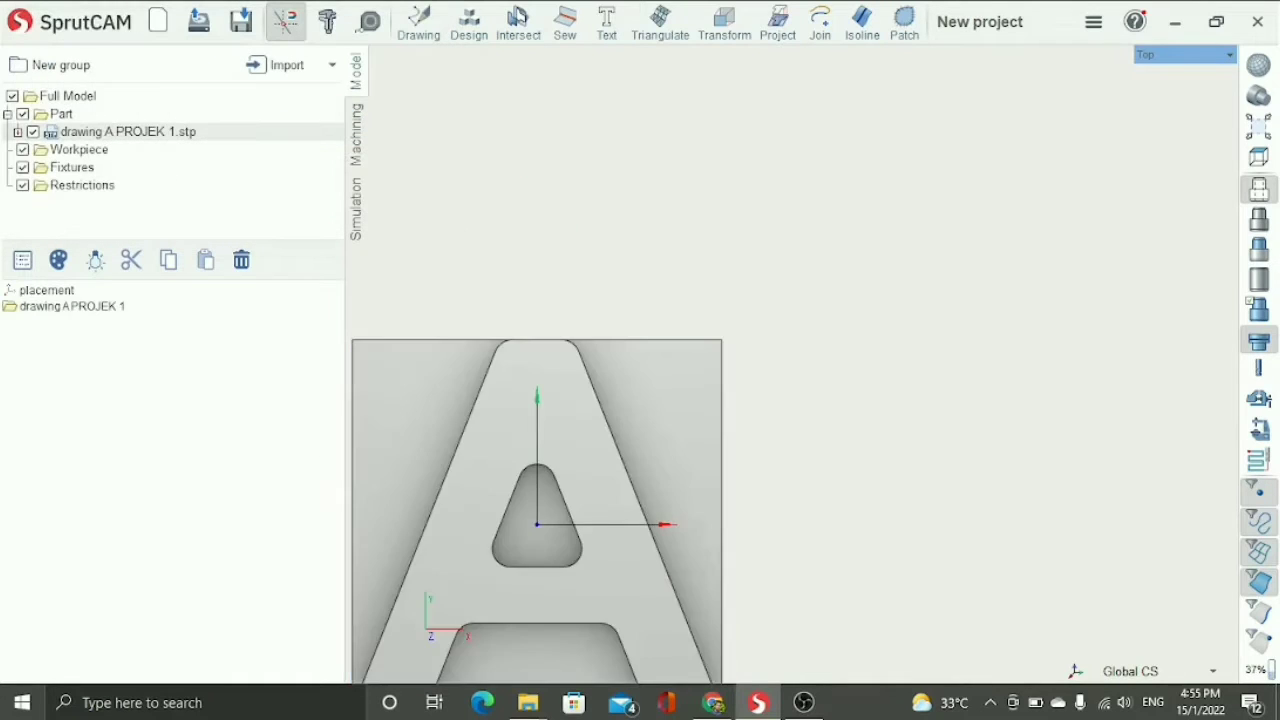
pyautogui.scroll(-3, 888, 309)
pyautogui.scroll(2, 622, 445)
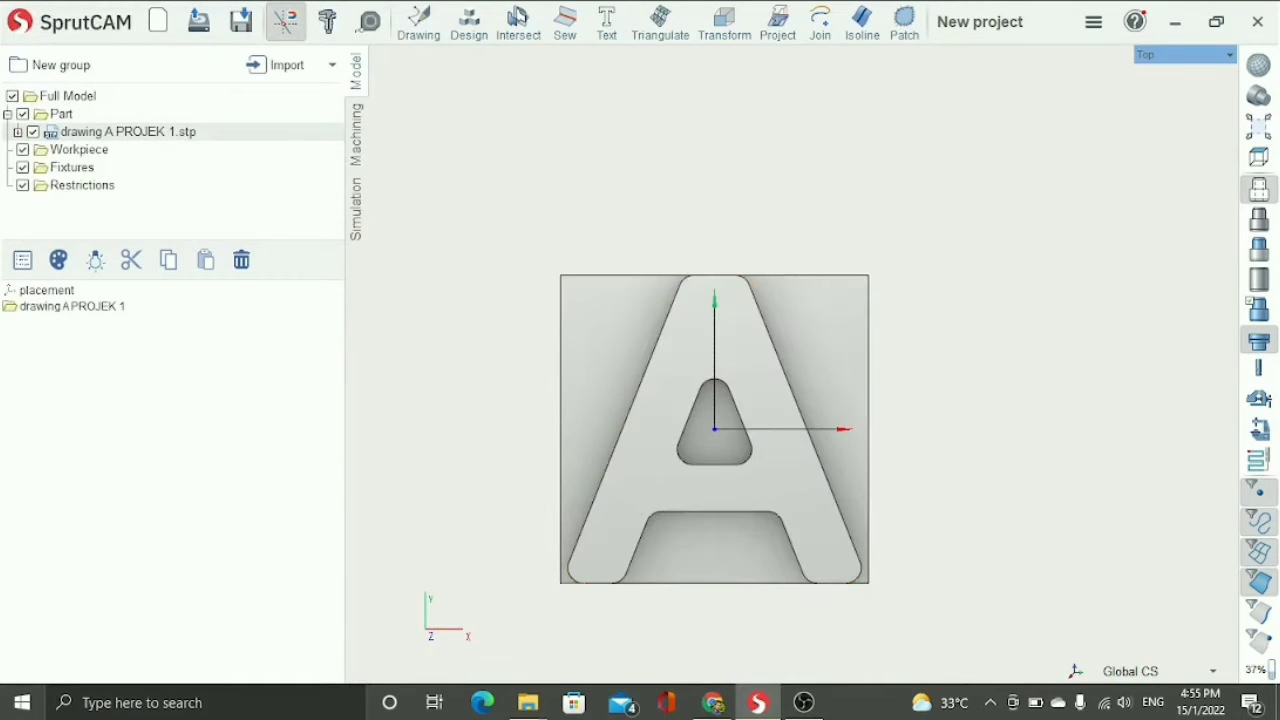
# Add a box workpiece around the part with separate stocks and a positive Z stock of 2 mm.
pyautogui.click(356, 135)
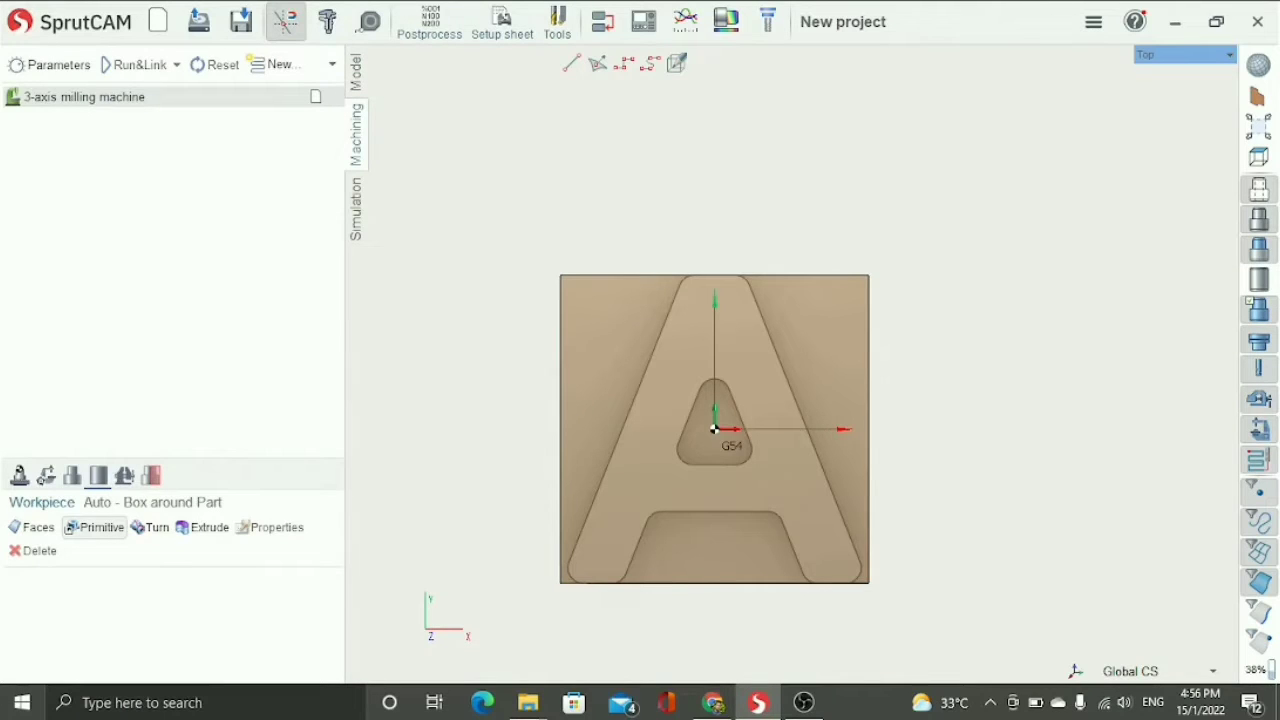
pyautogui.click(95, 527)
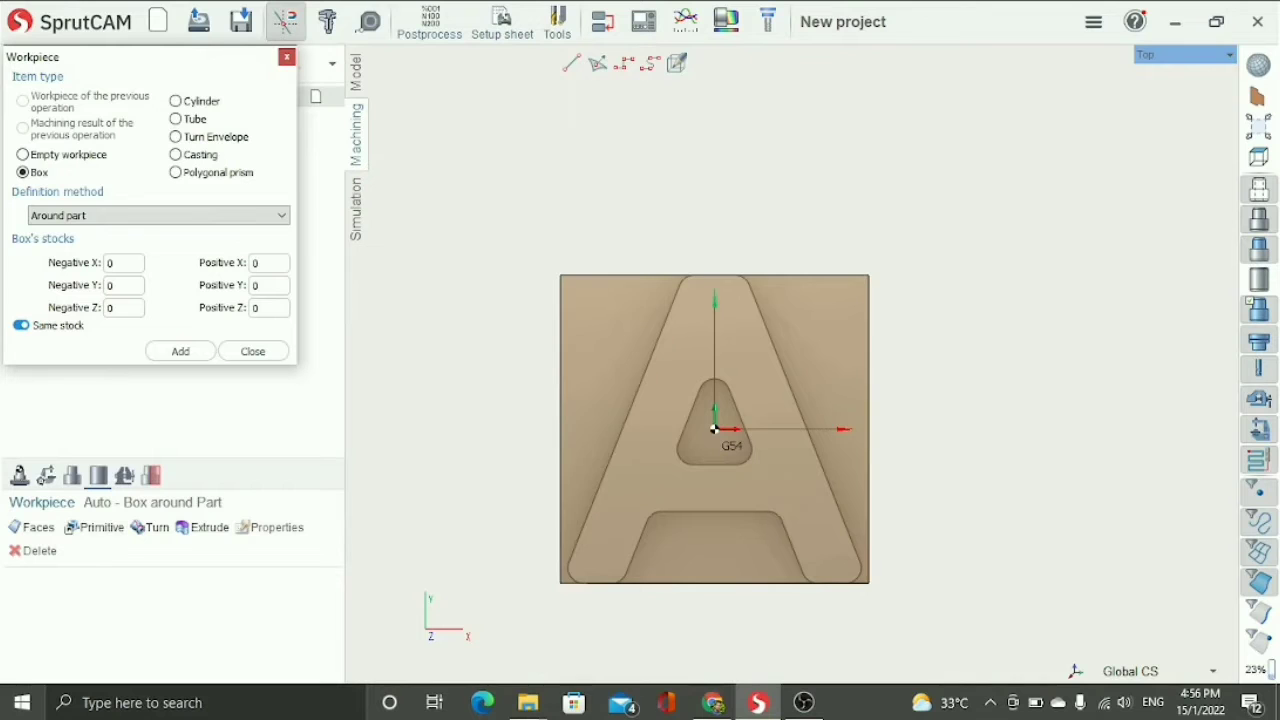
pyautogui.scroll(-2, 826, 425)
pyautogui.scroll(1, 765, 459)
pyautogui.moveTo(765, 459); pyautogui.dragTo(767, 370, button='middle')
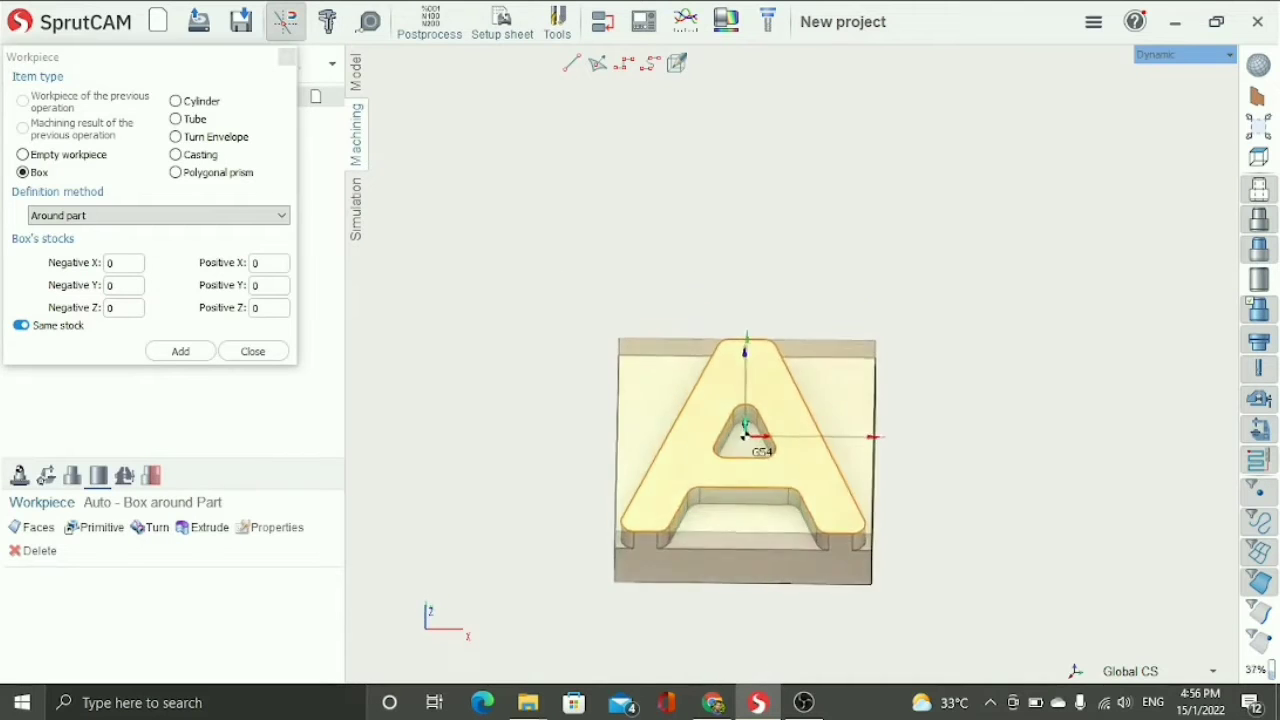
pyautogui.moveTo(745, 437); pyautogui.dragTo(743, 455, button='middle')
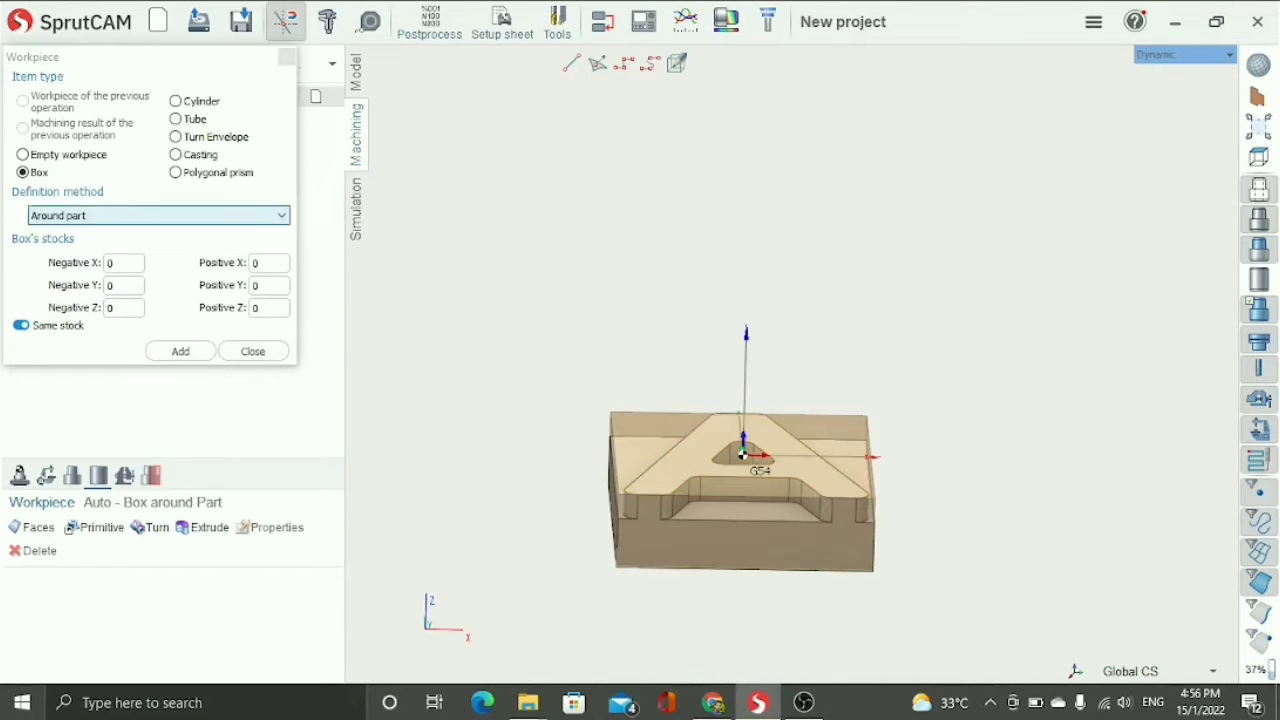
pyautogui.click(21, 325)
pyautogui.doubleClick(256, 308)
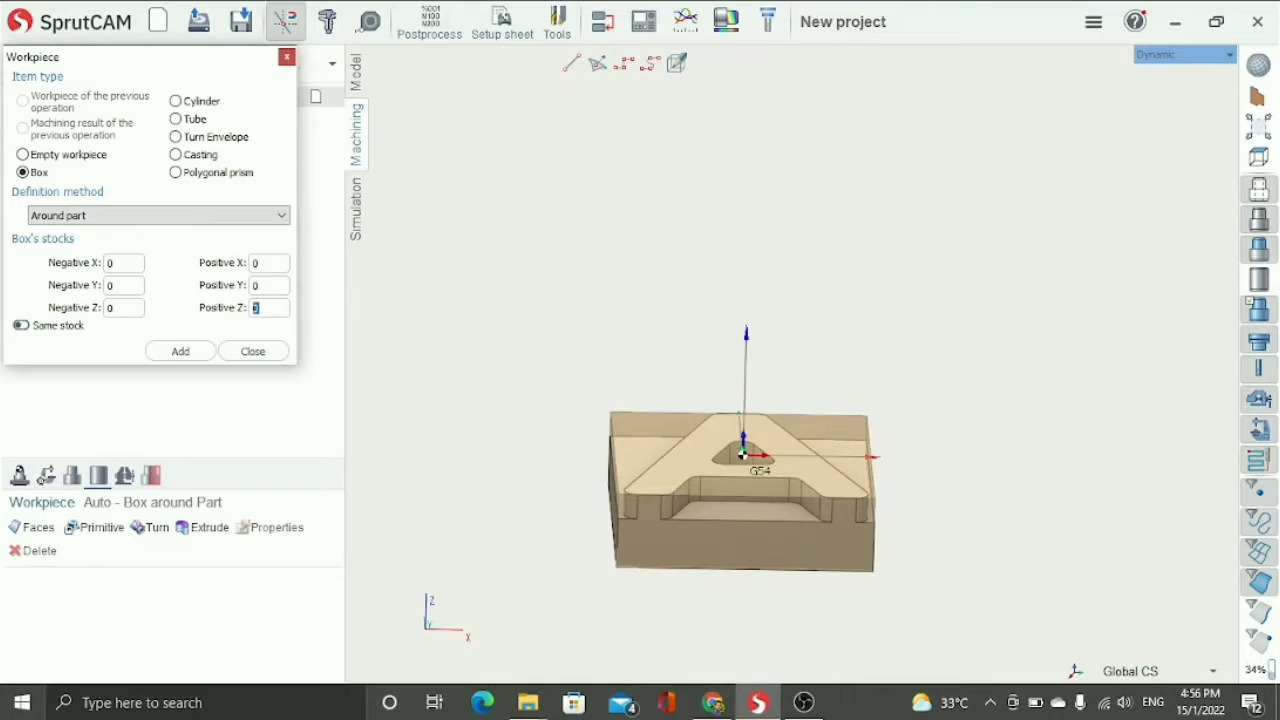
pyautogui.write('2')
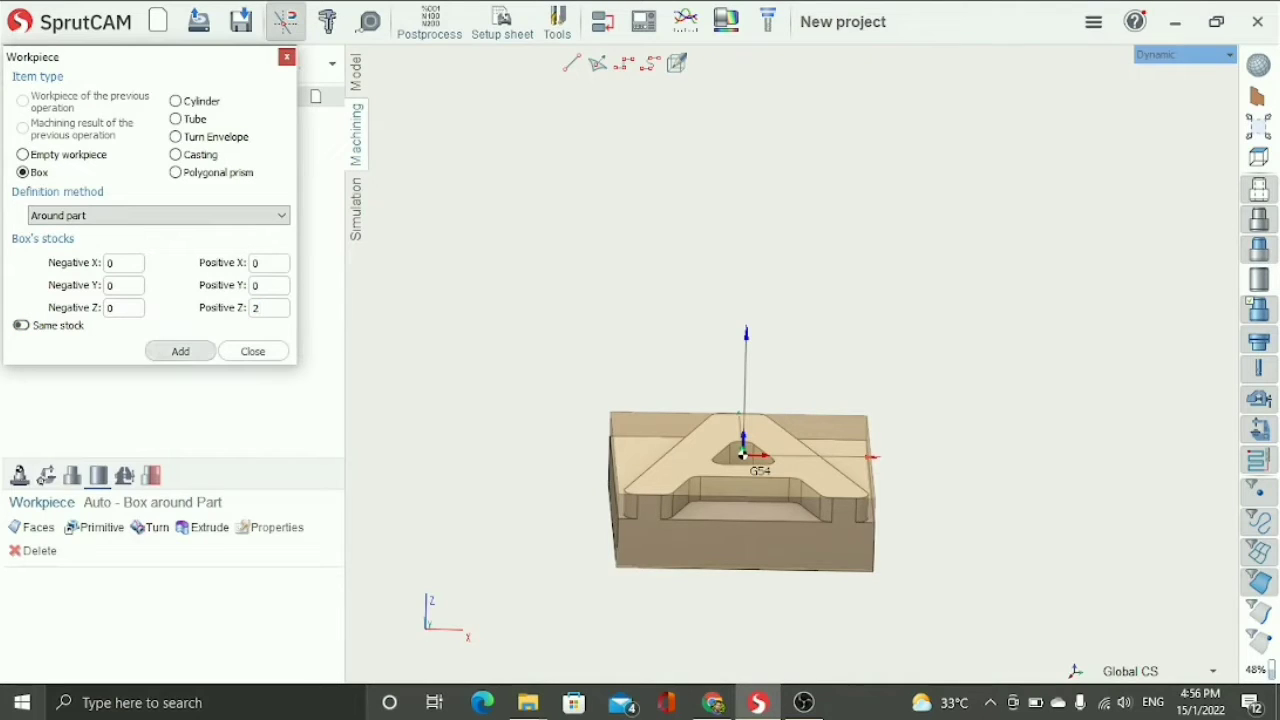
pyautogui.click(180, 351)
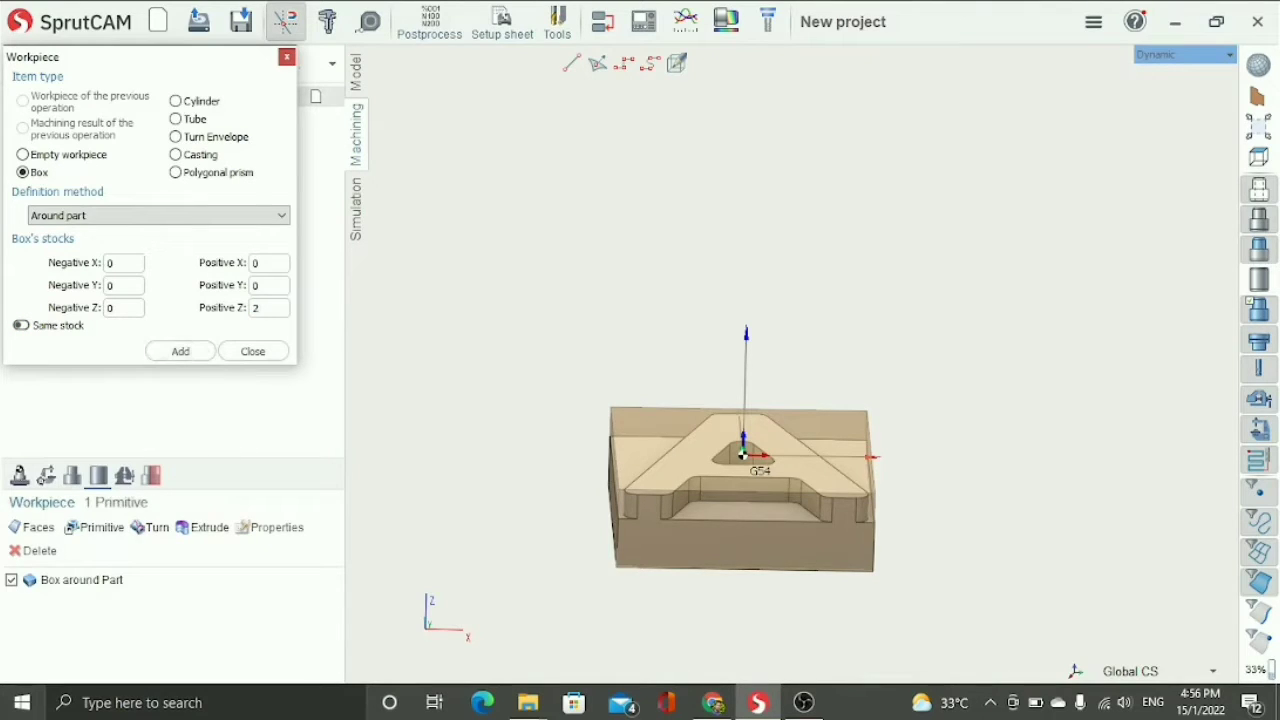
pyautogui.click(253, 351)
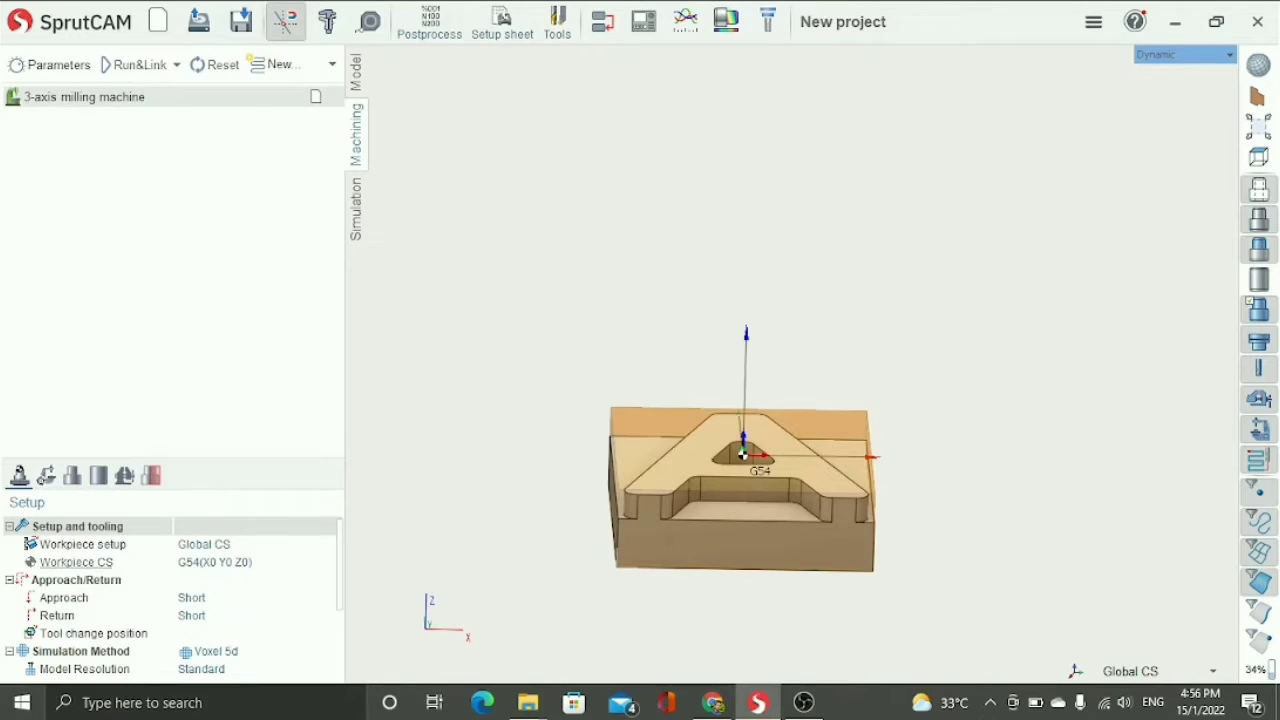
# Move the G54 workpiece coordinate system to the stock's top front-left corner at X-50 Y-50 Z2.
pyautogui.click(76, 562)
pyautogui.click(326, 562)
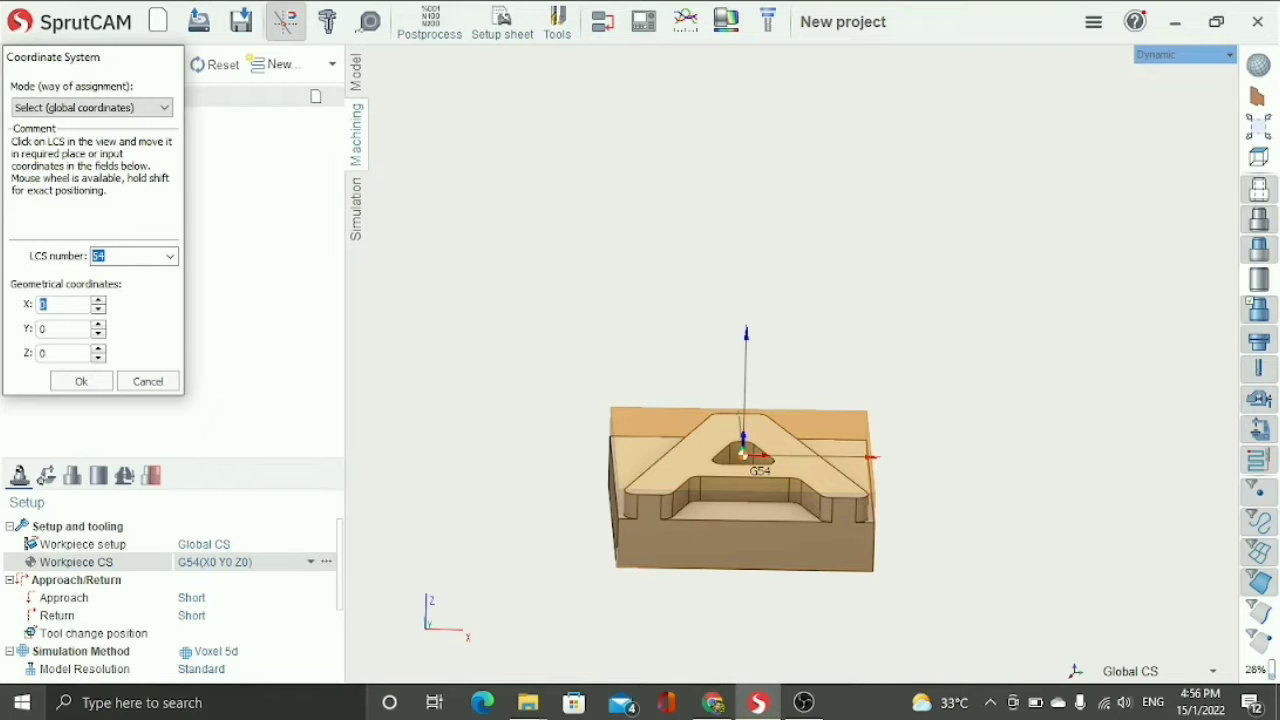
pyautogui.moveTo(742, 452); pyautogui.dragTo(618, 490)
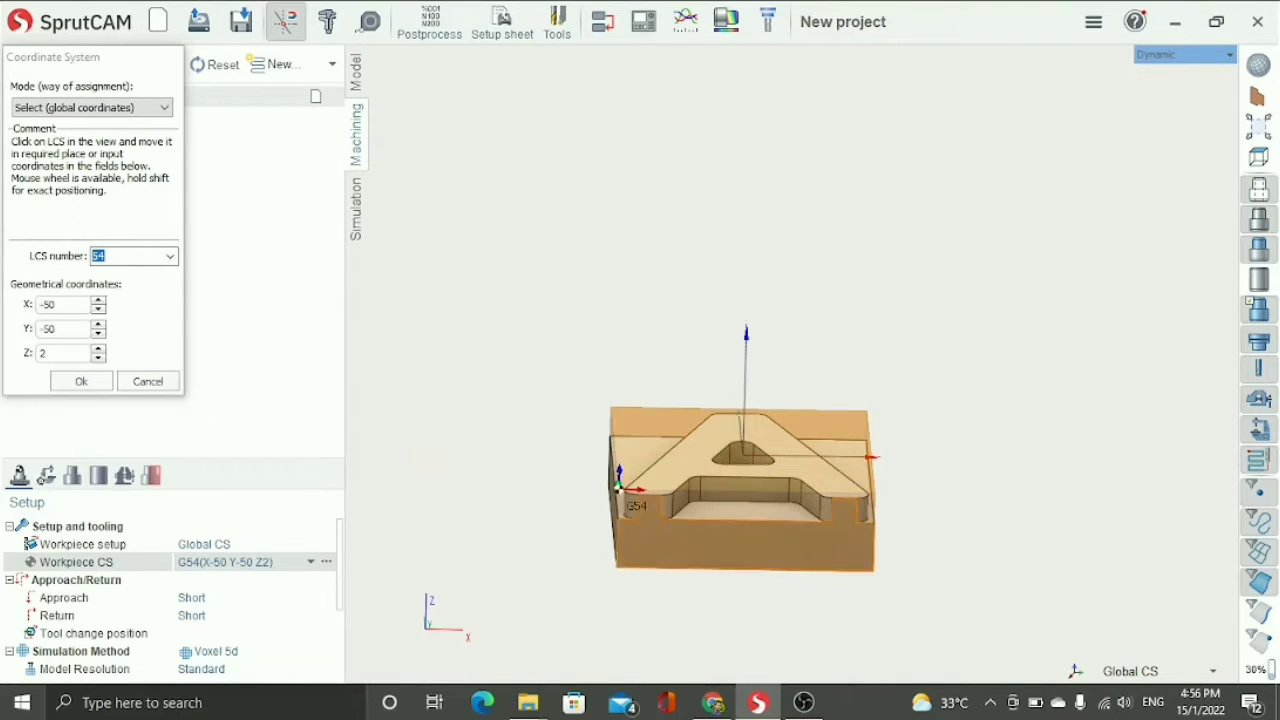
pyautogui.scroll(5, 618, 490)
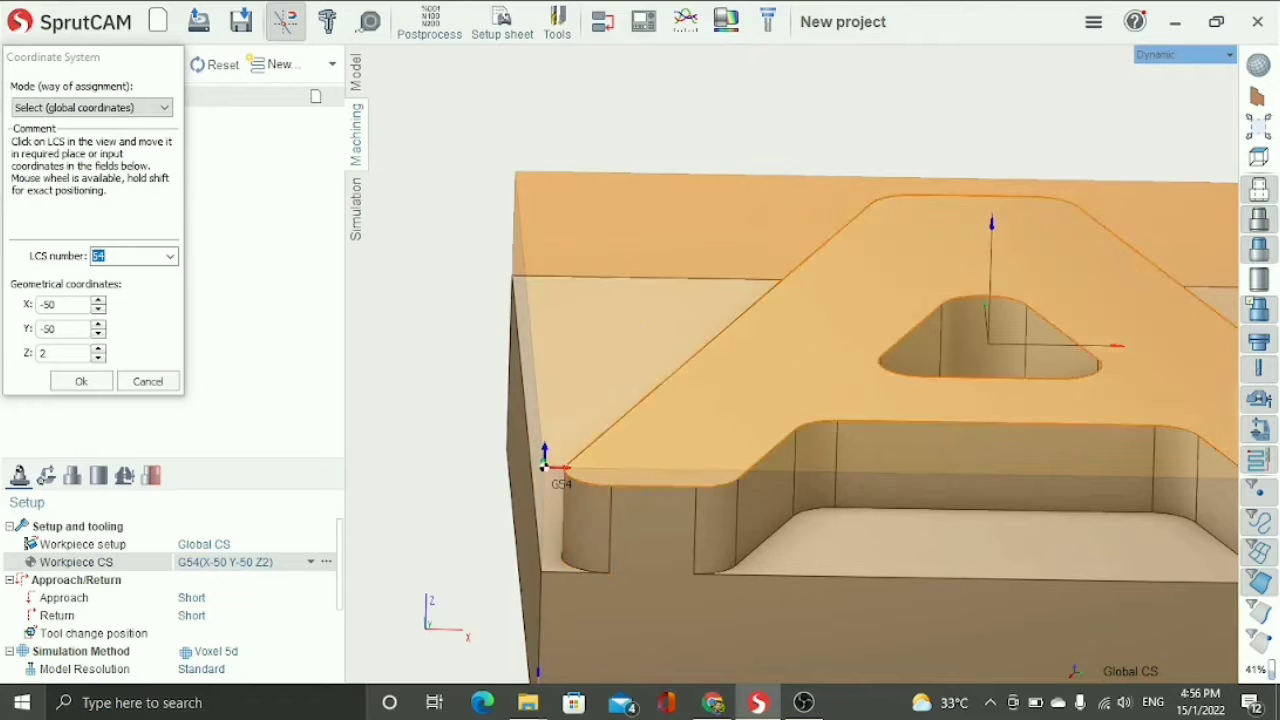
pyautogui.moveTo(585, 530)
pyautogui.mouseDown(button='middle')
pyautogui.moveTo(583, 465)
pyautogui.moveTo(581, 513)
pyautogui.mouseUp(button='middle')
pyautogui.scroll(-5, 581, 513)
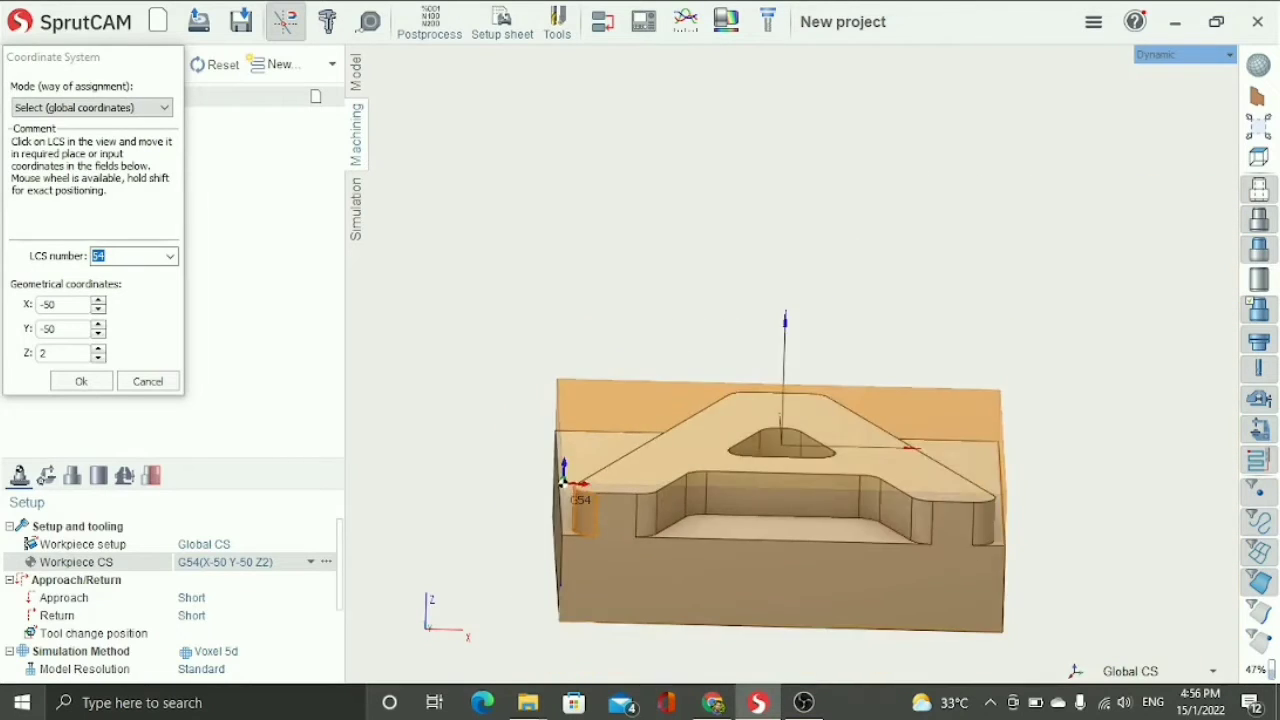
pyautogui.scroll(-2, 566, 484)
pyautogui.click(81, 381)
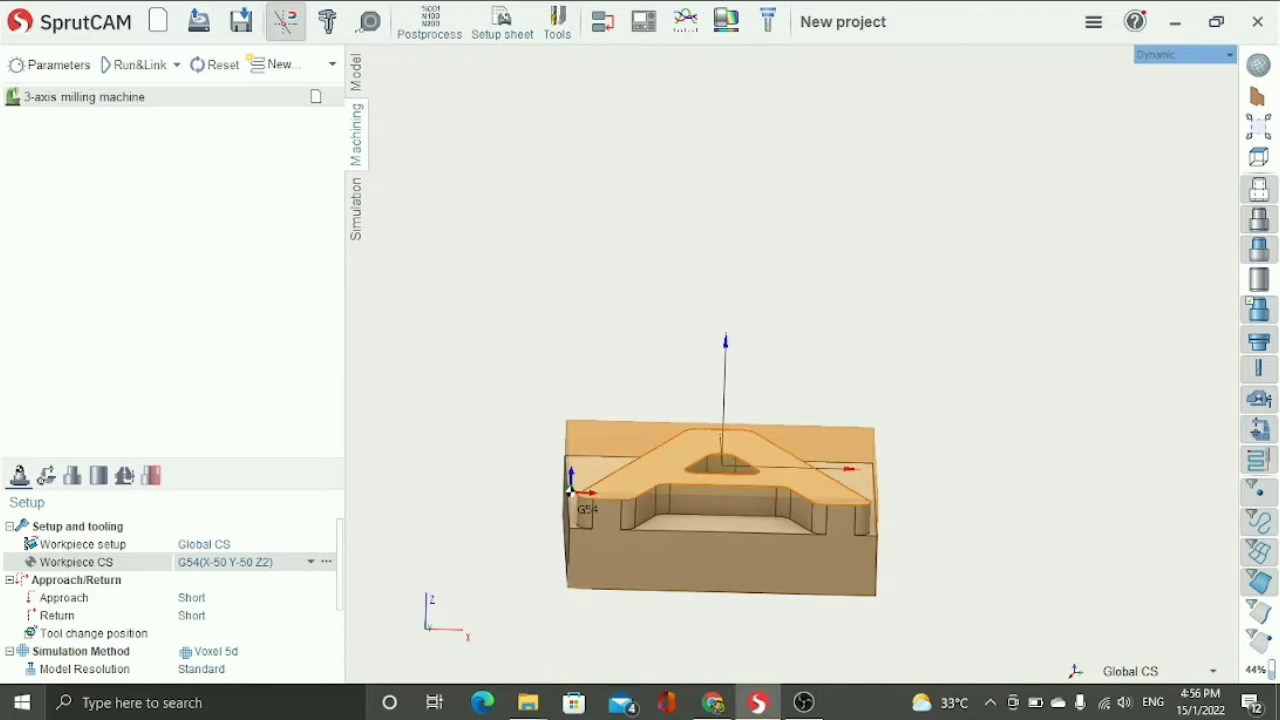
pyautogui.moveTo(792, 460); pyautogui.dragTo(796, 485, button='middle')
pyautogui.scroll(-3, 798, 480)
pyautogui.scroll(2, 796, 480)
pyautogui.moveTo(614, 521); pyautogui.dragTo(614, 541, button='middle')
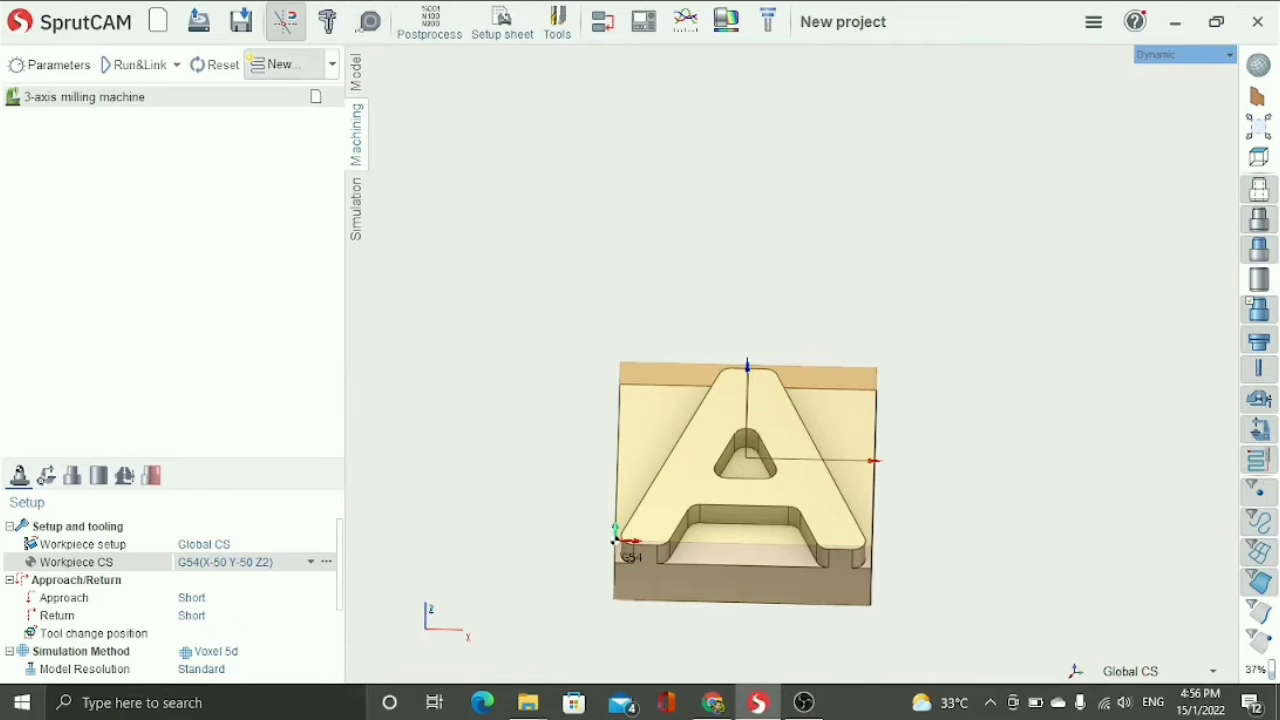
# Create a Face Milling operation and set its strategy to Zigzag.
pyautogui.click(356, 72)
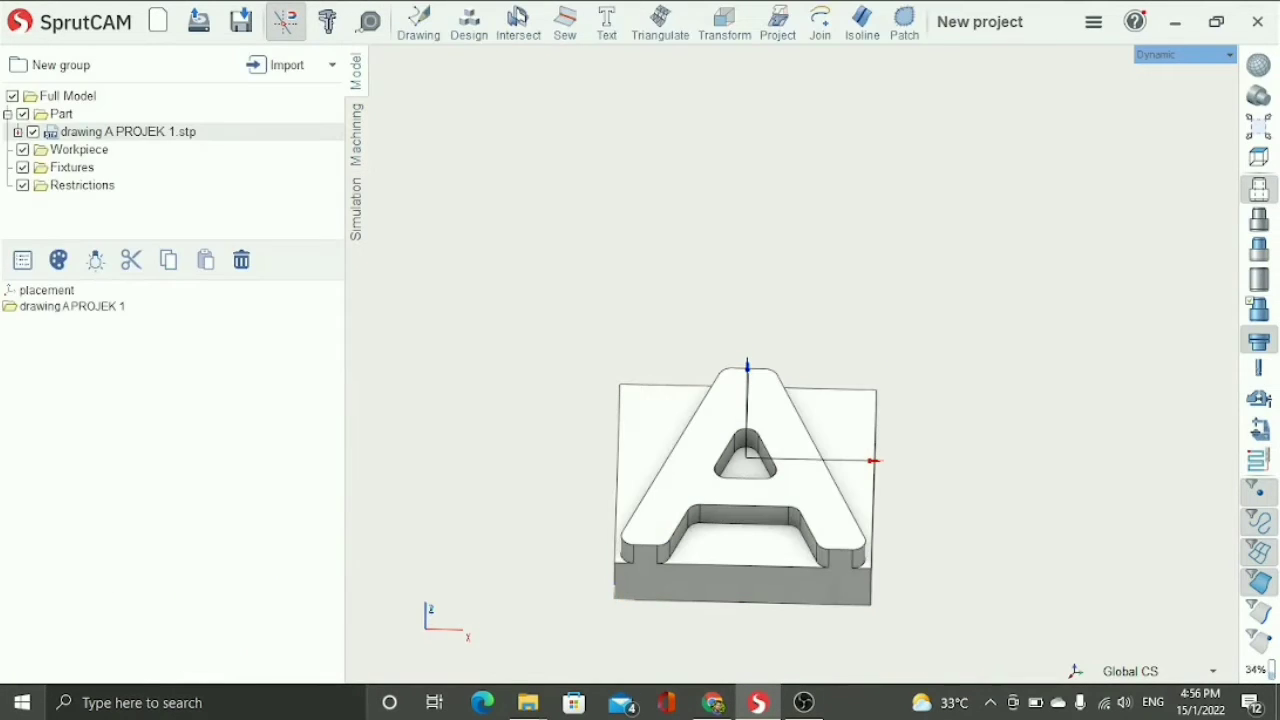
pyautogui.click(356, 134)
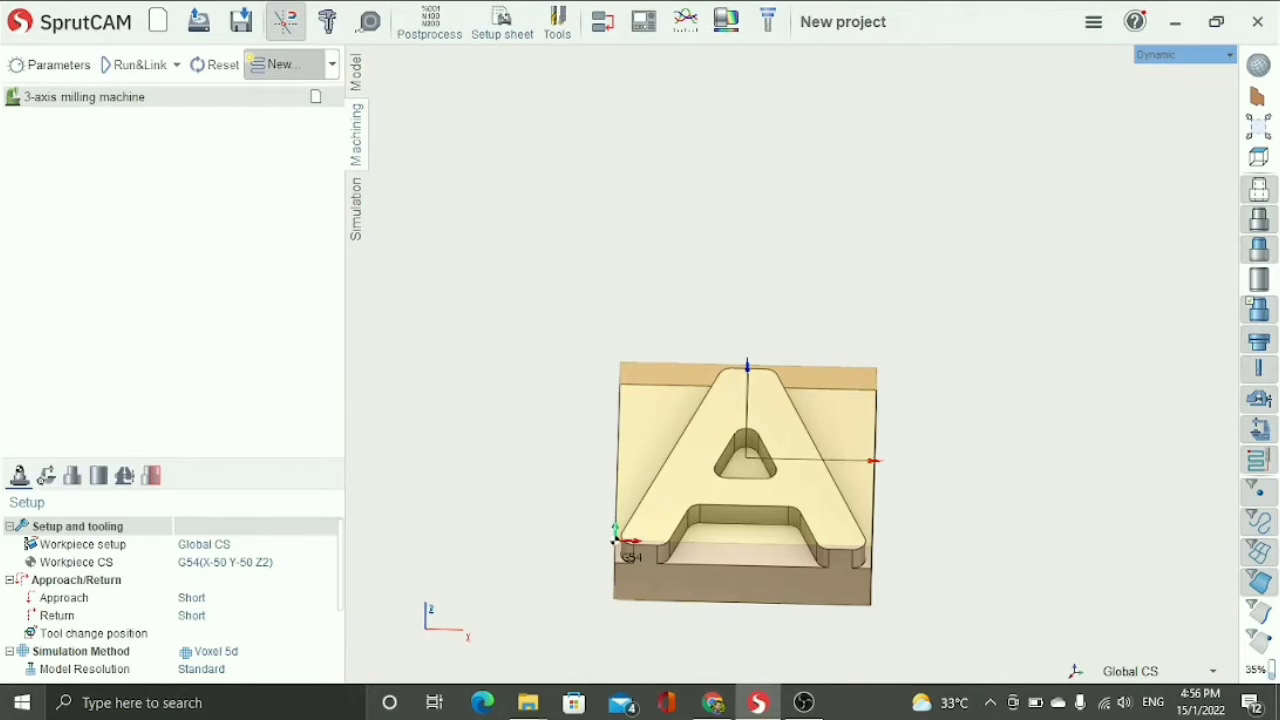
pyautogui.click(283, 64)
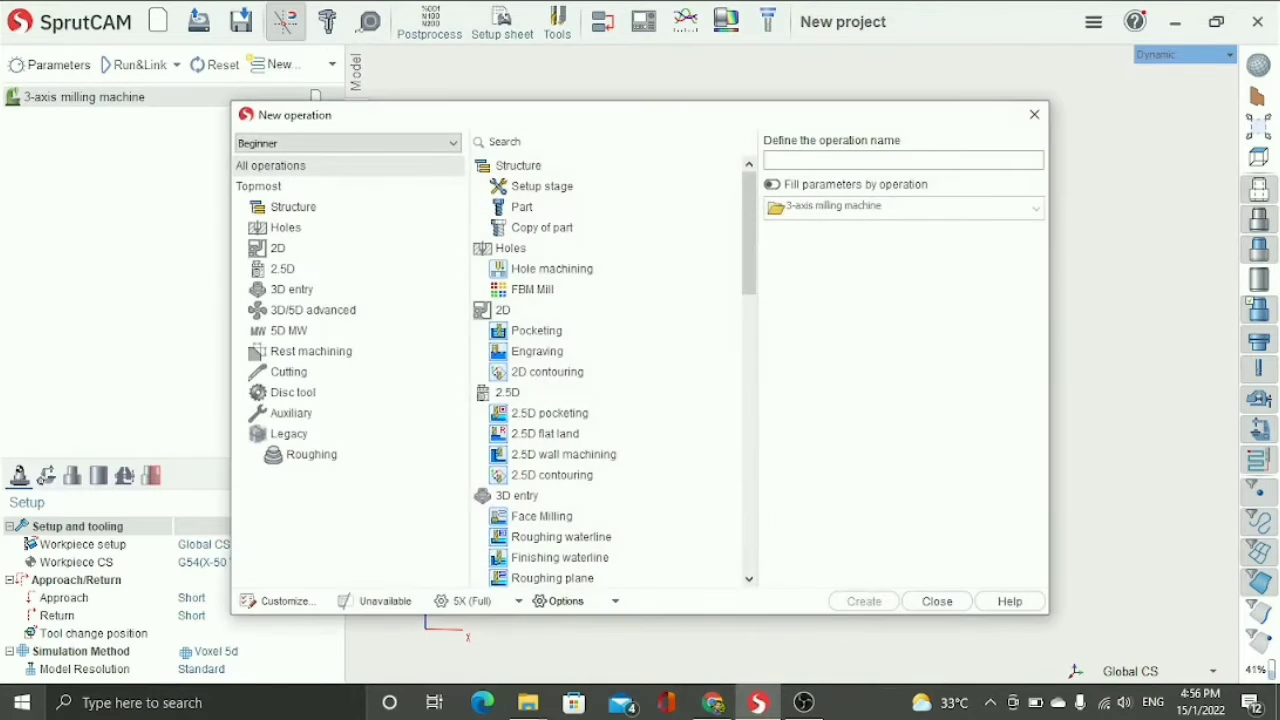
pyautogui.click(542, 517)
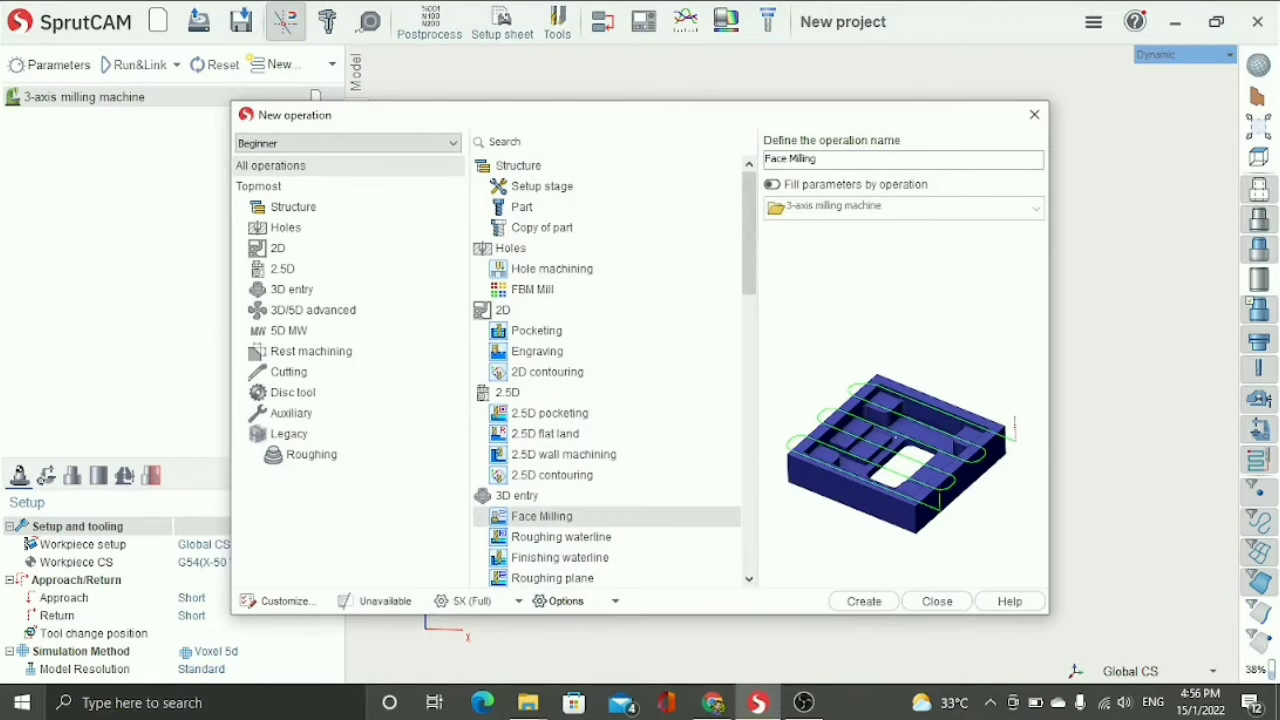
pyautogui.click(864, 601)
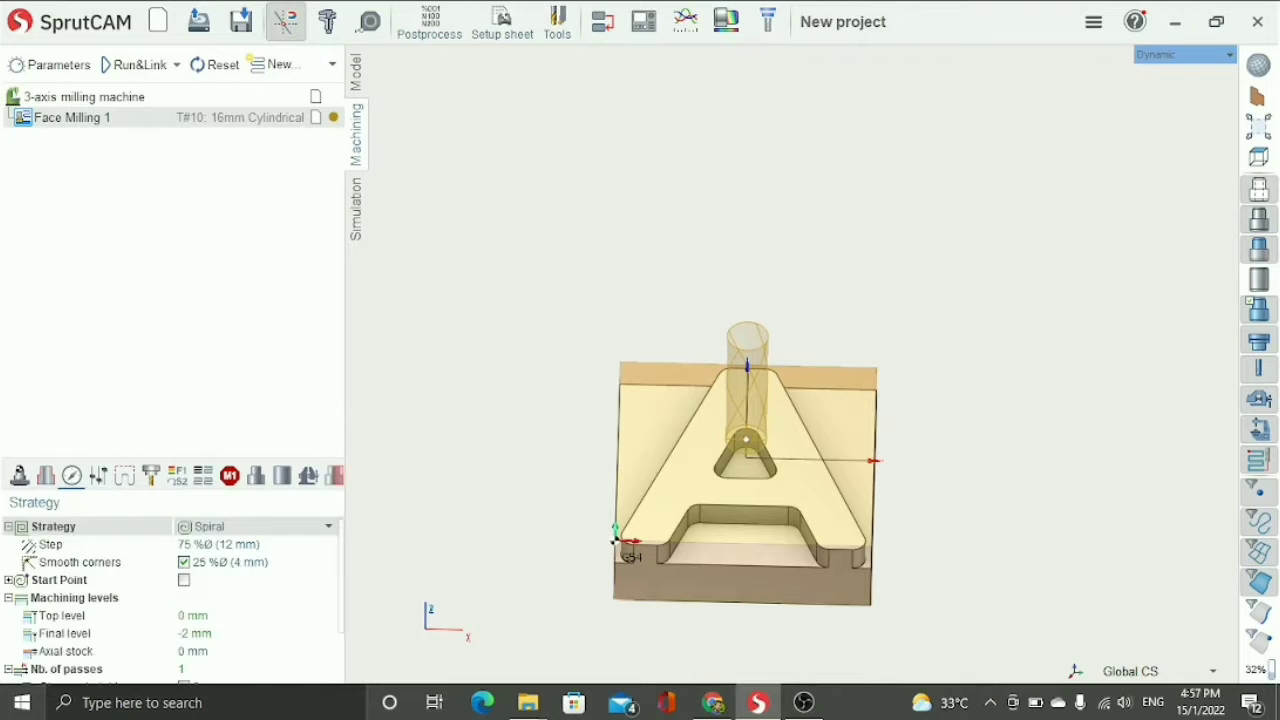
pyautogui.click(328, 527)
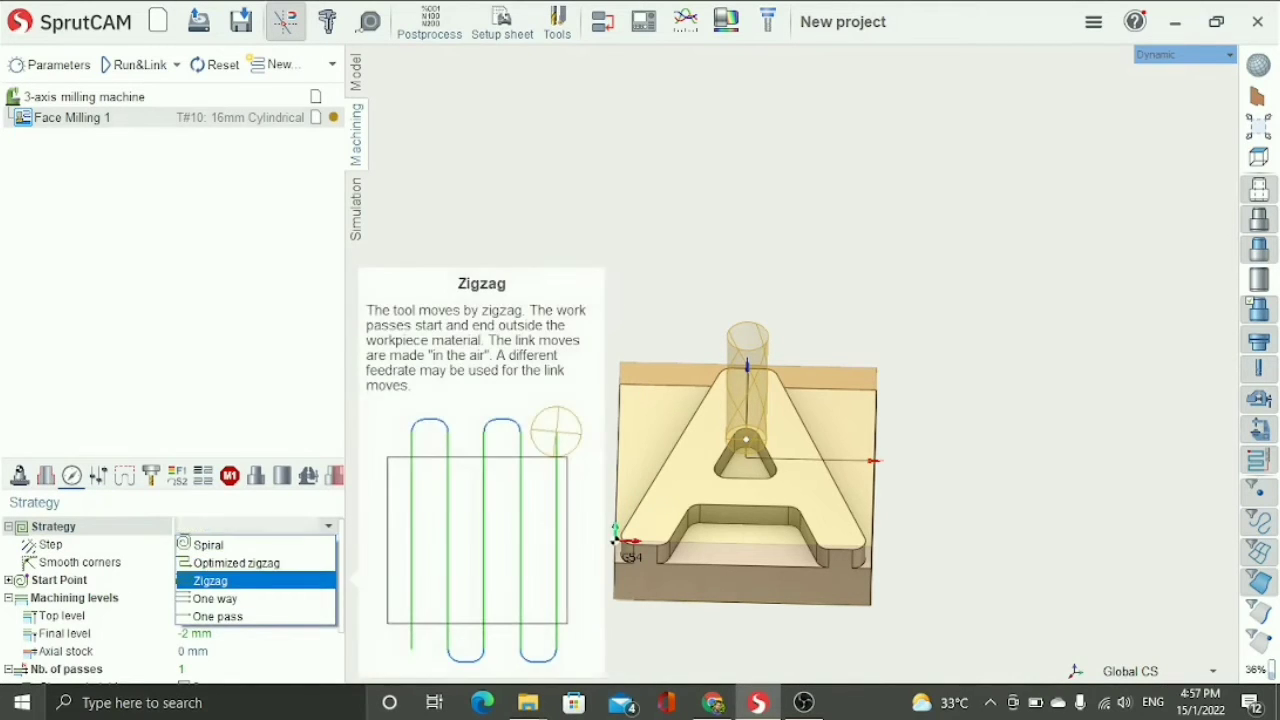
pyautogui.click(210, 581)
# Set the tool number of the face milling cutter to 1.
pyautogui.click(151, 476)
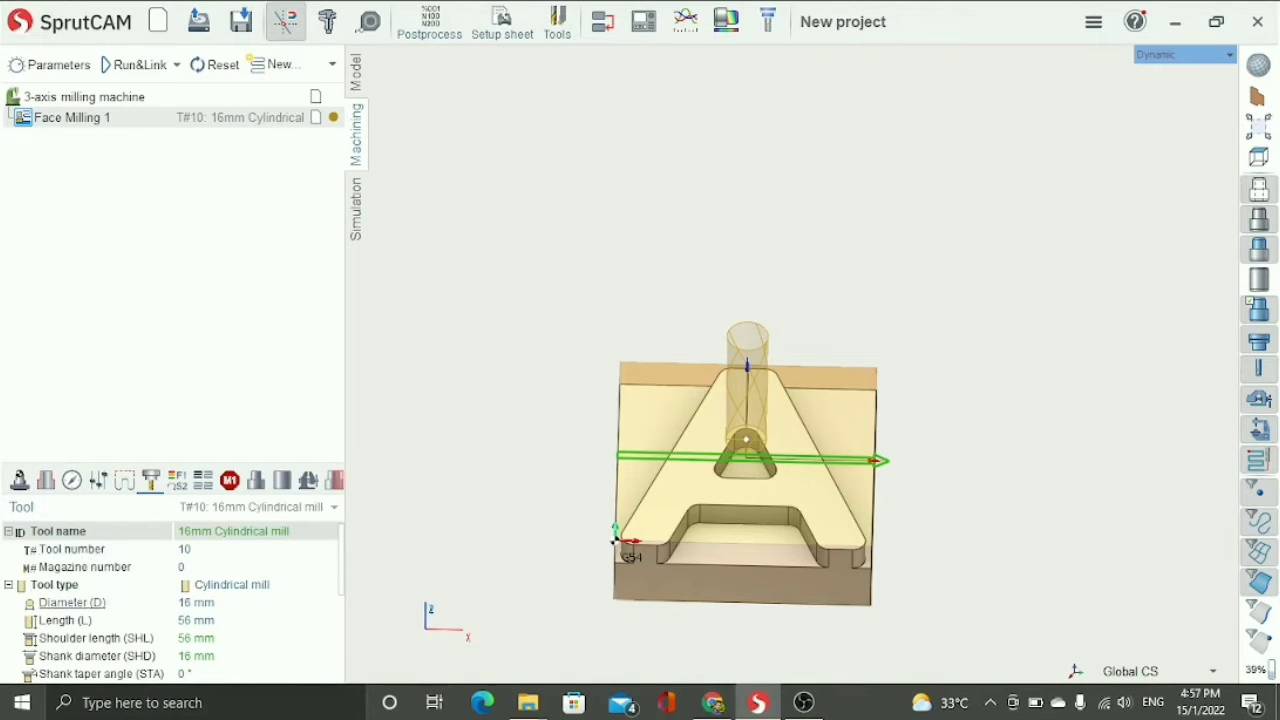
pyautogui.click(72, 549)
pyautogui.write('1')
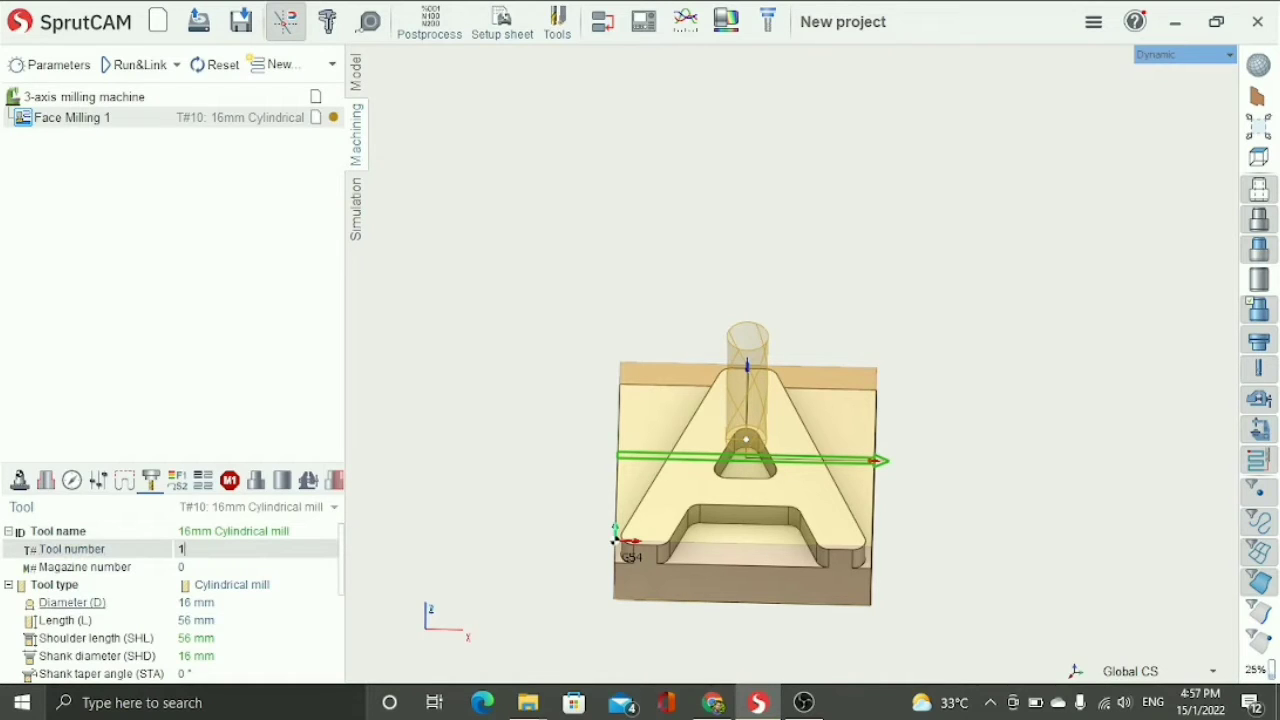
pyautogui.press('Return')
# Set the face milling cutting speed to 250 m/min in the feeds and speeds calculation.
pyautogui.click(177, 481)
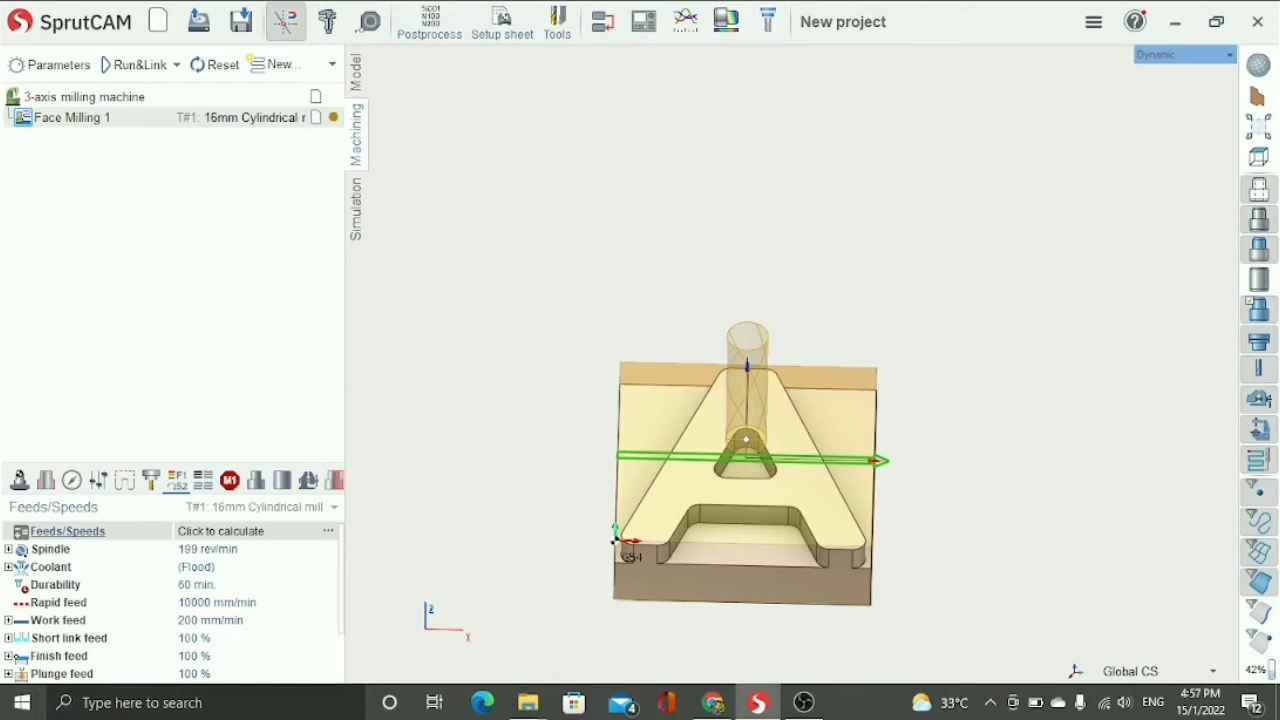
pyautogui.click(328, 531)
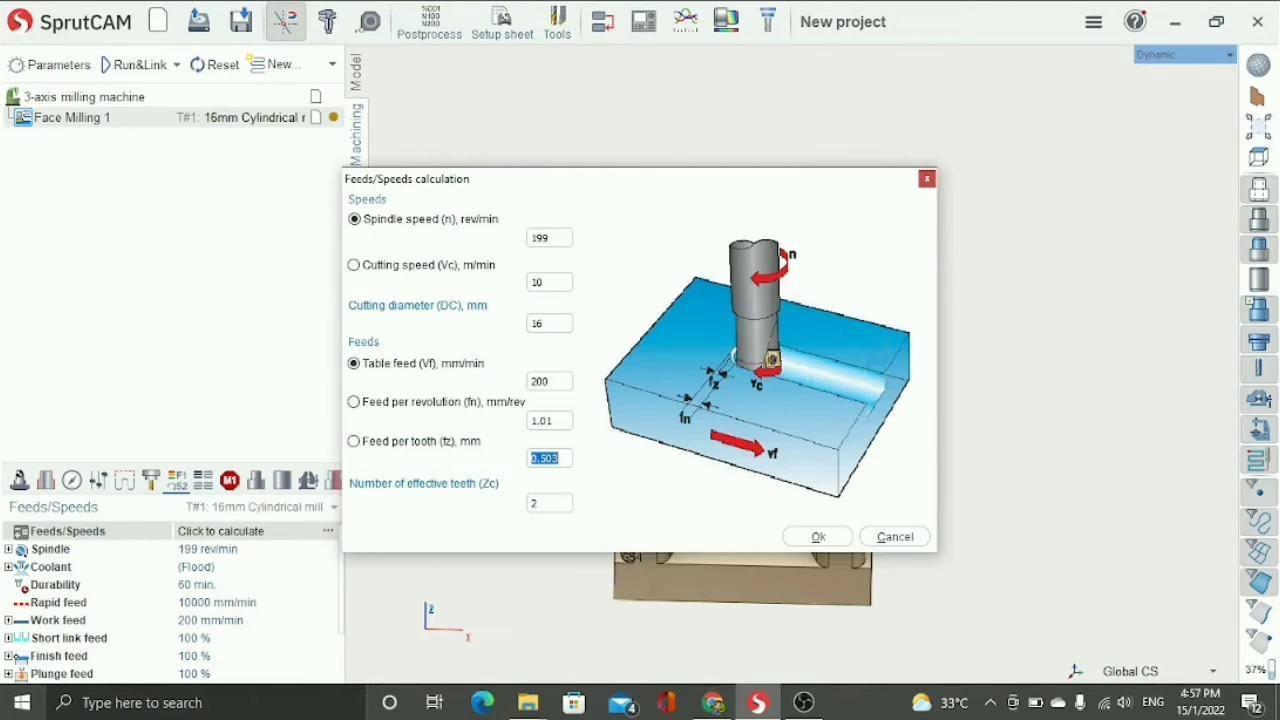
pyautogui.doubleClick(538, 282)
pyautogui.write('250')
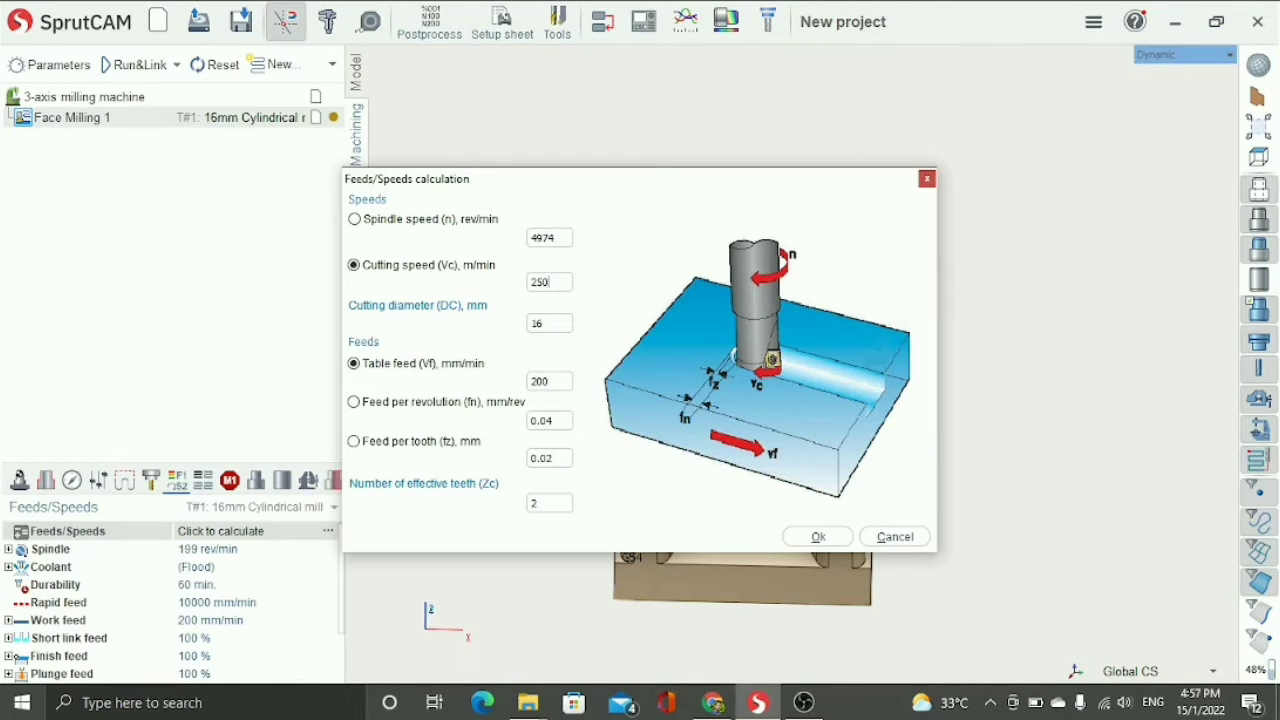
pyautogui.click(818, 537)
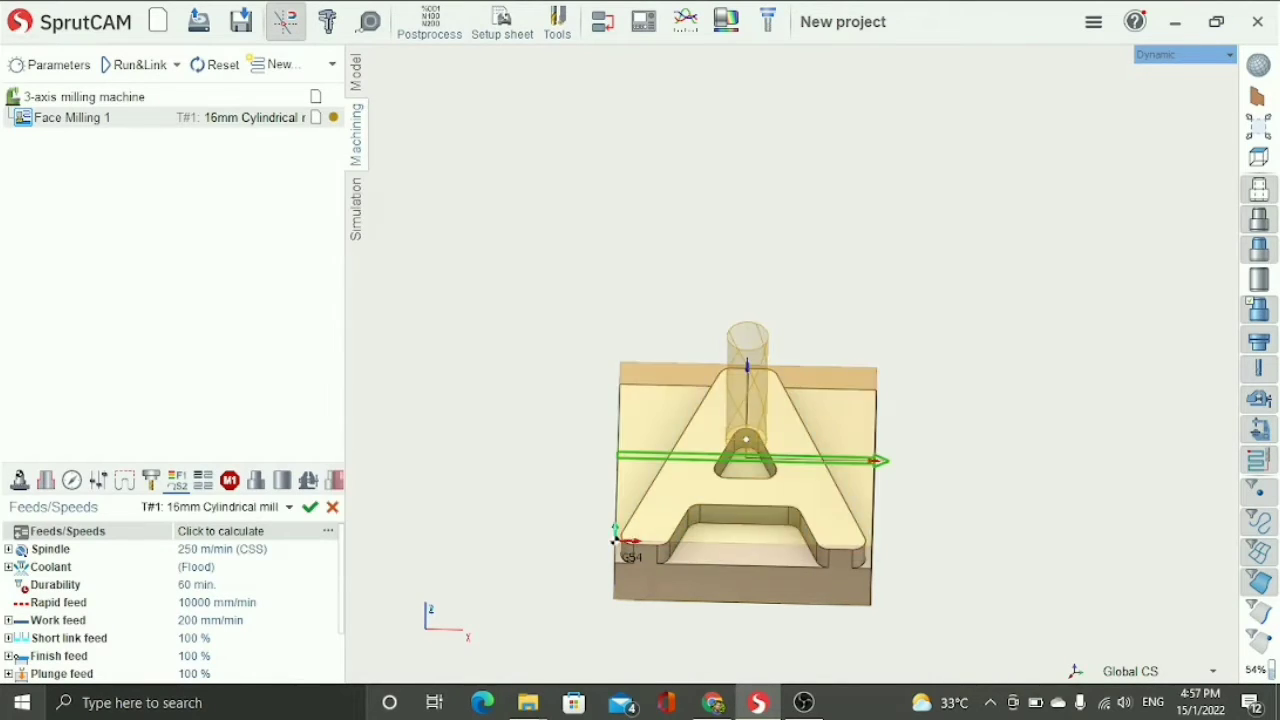
# Calculate the face milling toolpath and simulate its material removal.
pyautogui.click(138, 65)
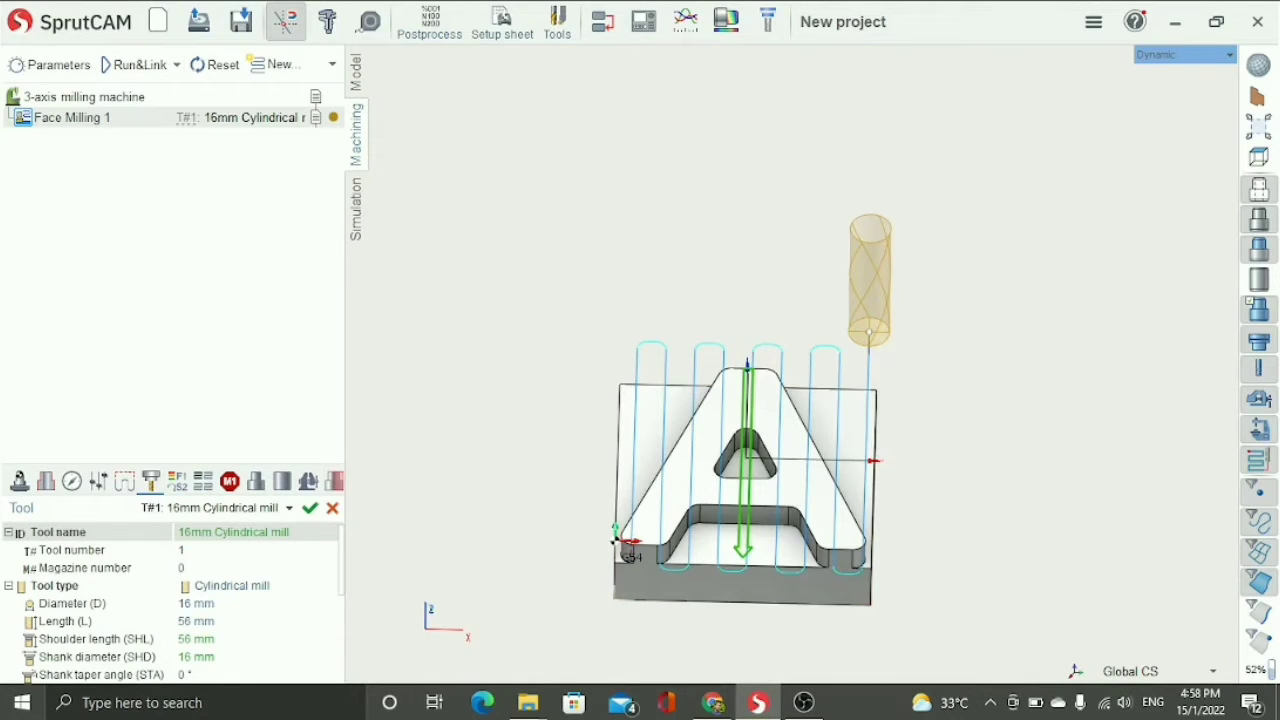
pyautogui.click(356, 209)
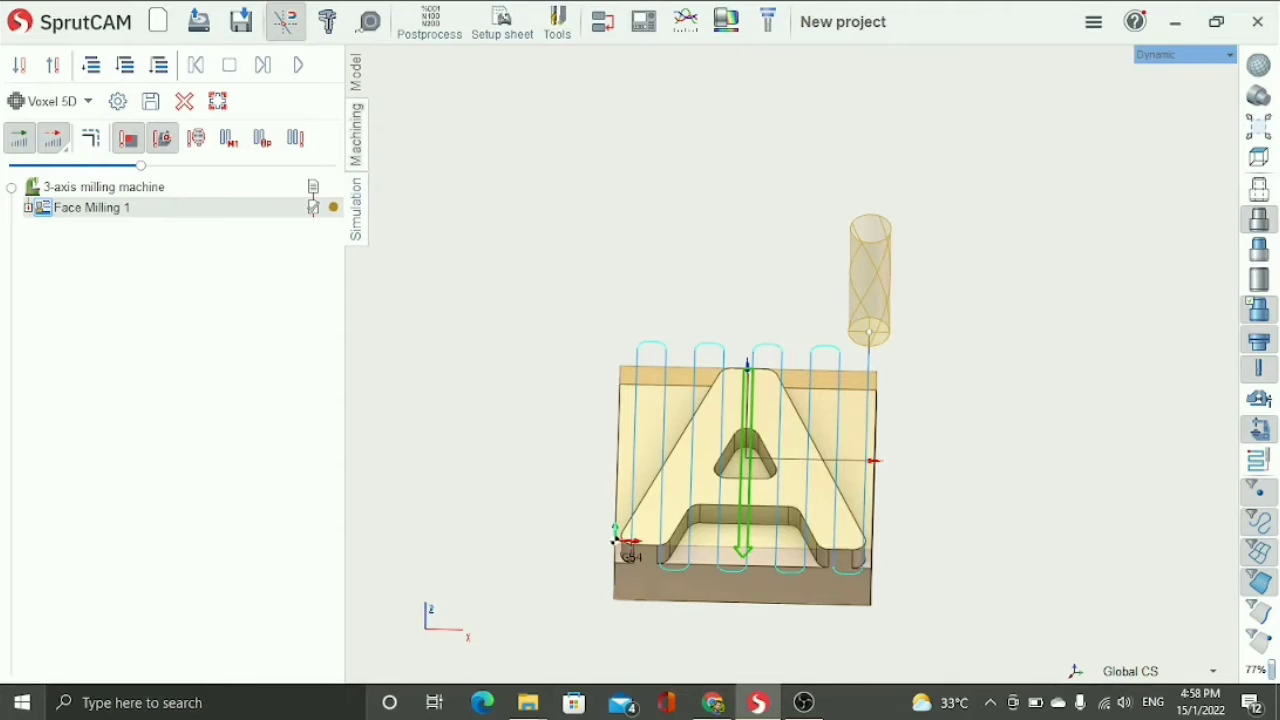
pyautogui.click(297, 65)
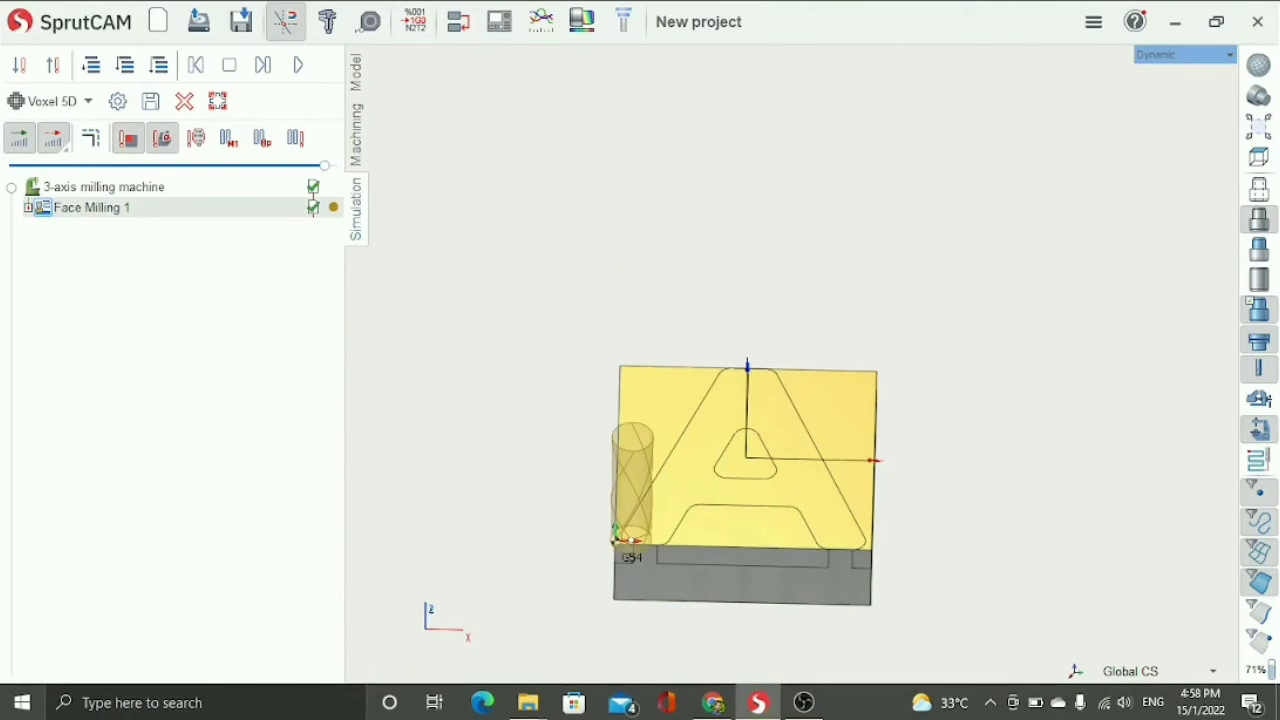
pyautogui.doubleClick(312, 205)
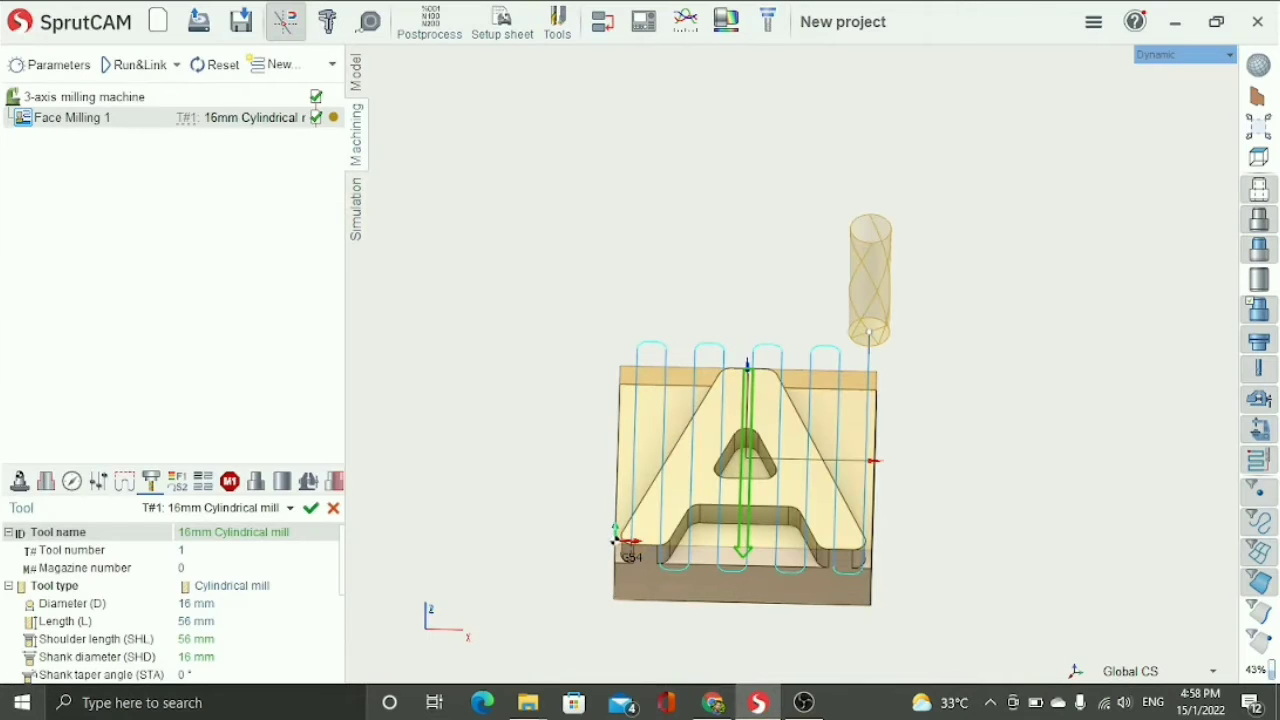
# Create a Roughing waterline operation after the face milling operation.
pyautogui.click(274, 64)
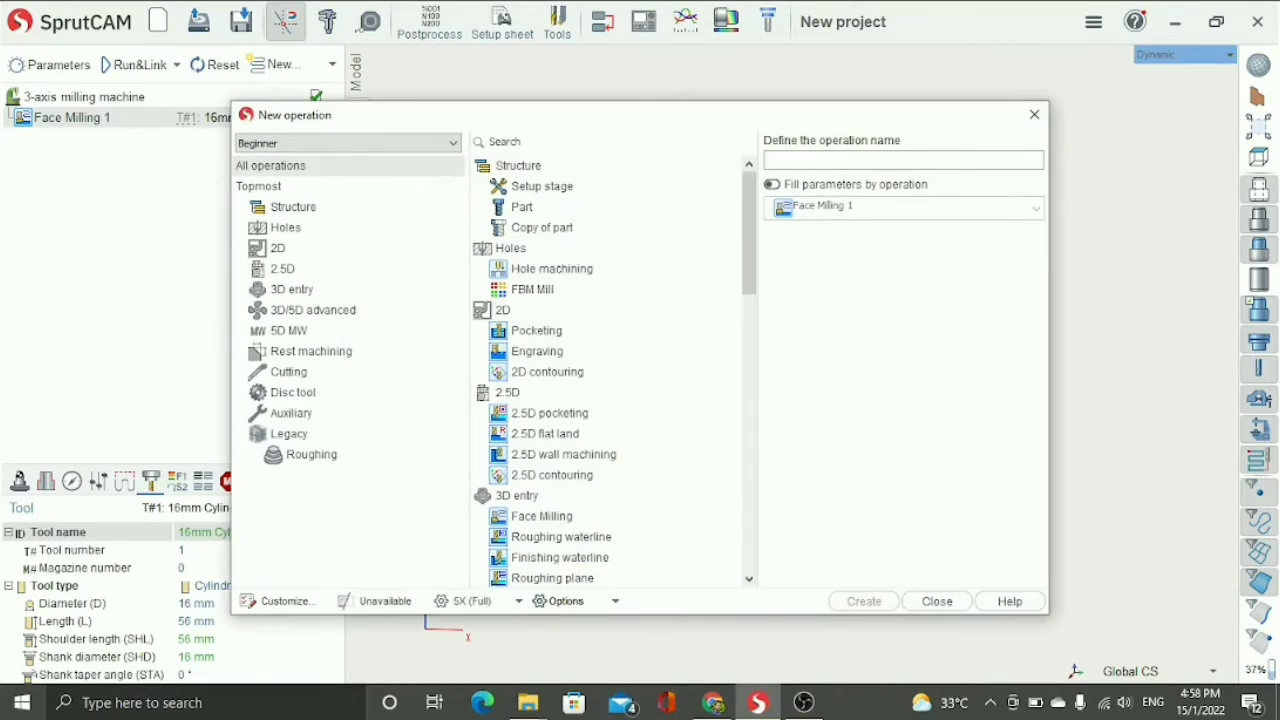
pyautogui.scroll(-1, 610, 370)
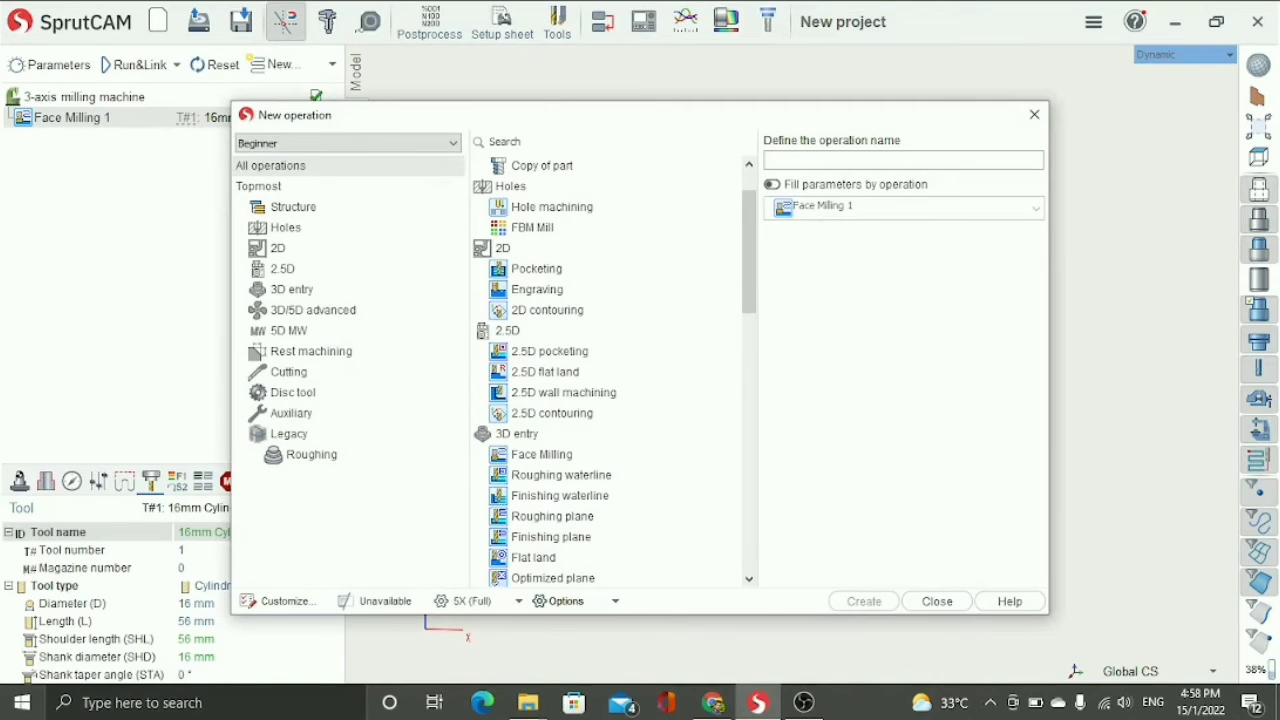
pyautogui.click(561, 475)
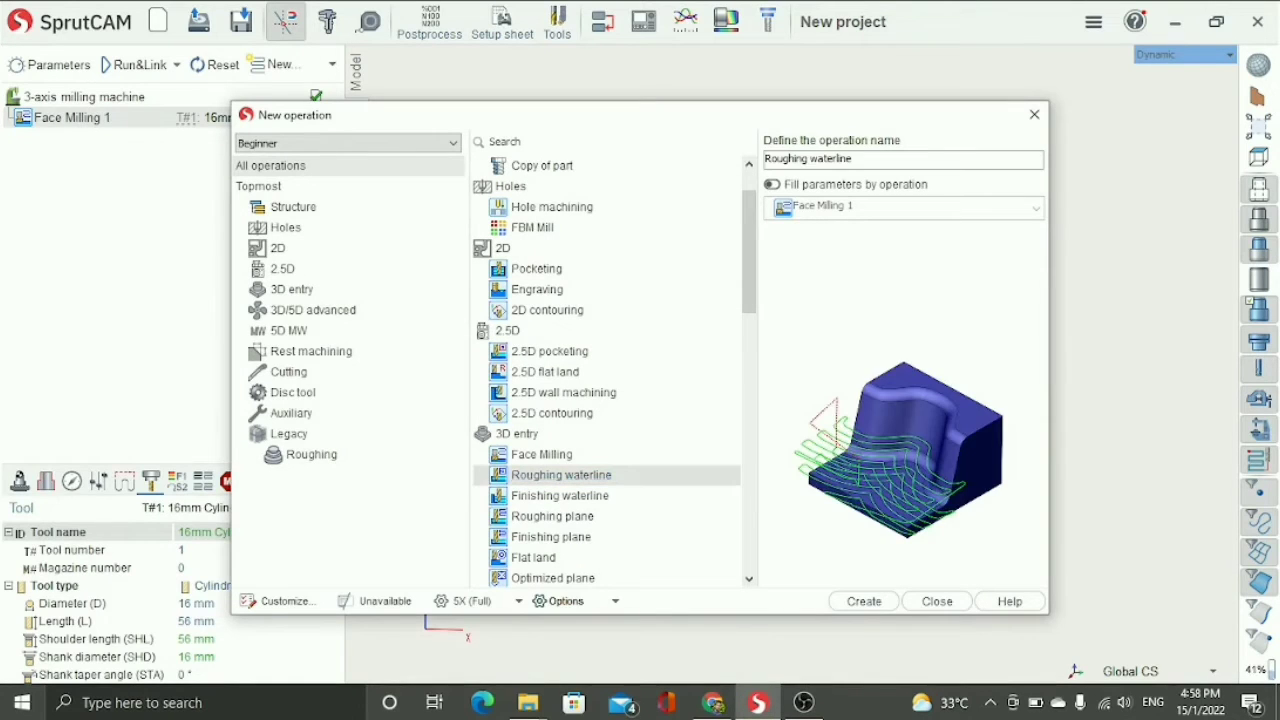
pyautogui.click(864, 601)
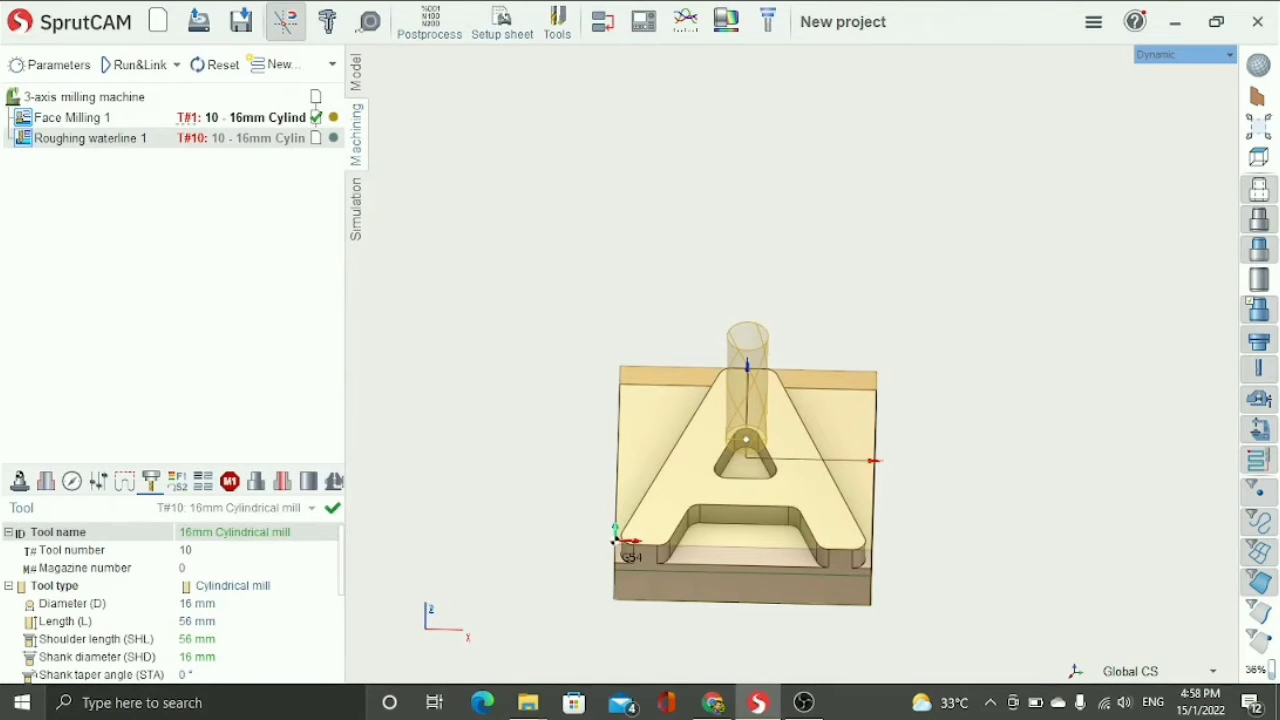
# Set the roughing waterline cutter to tool number 2 with a diameter of 5 mm.
pyautogui.click(200, 550)
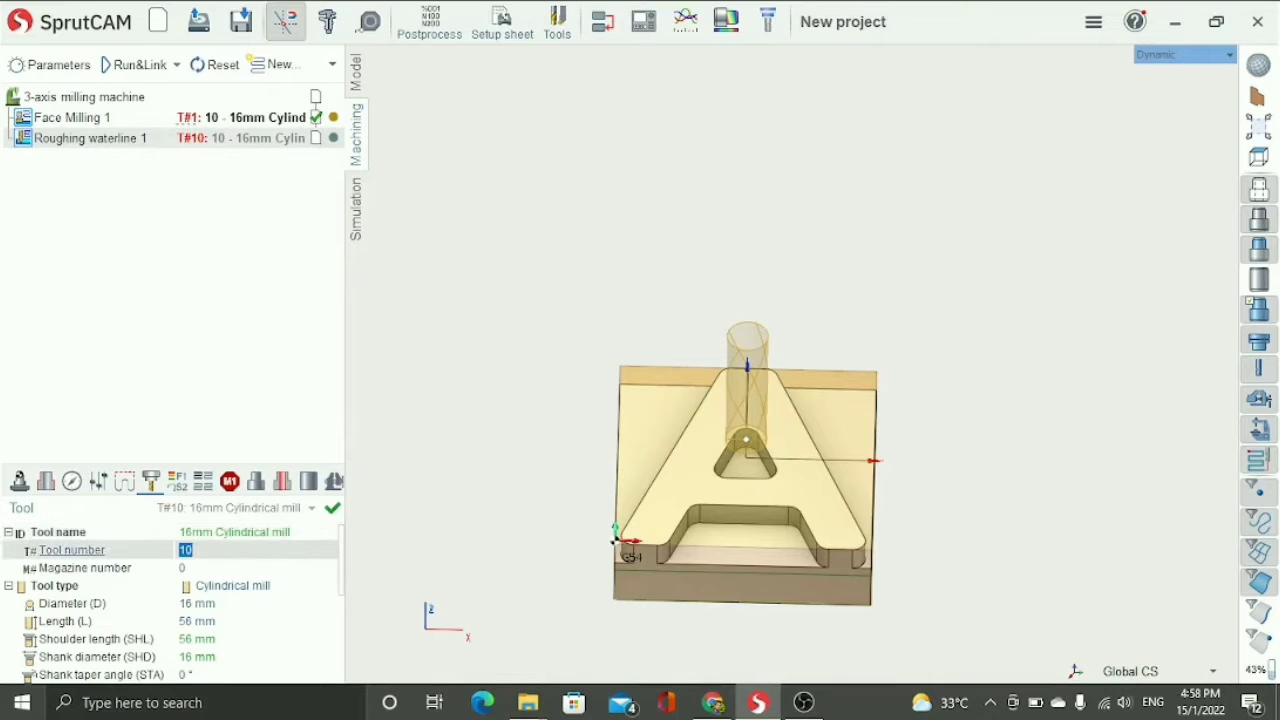
pyautogui.write('2')
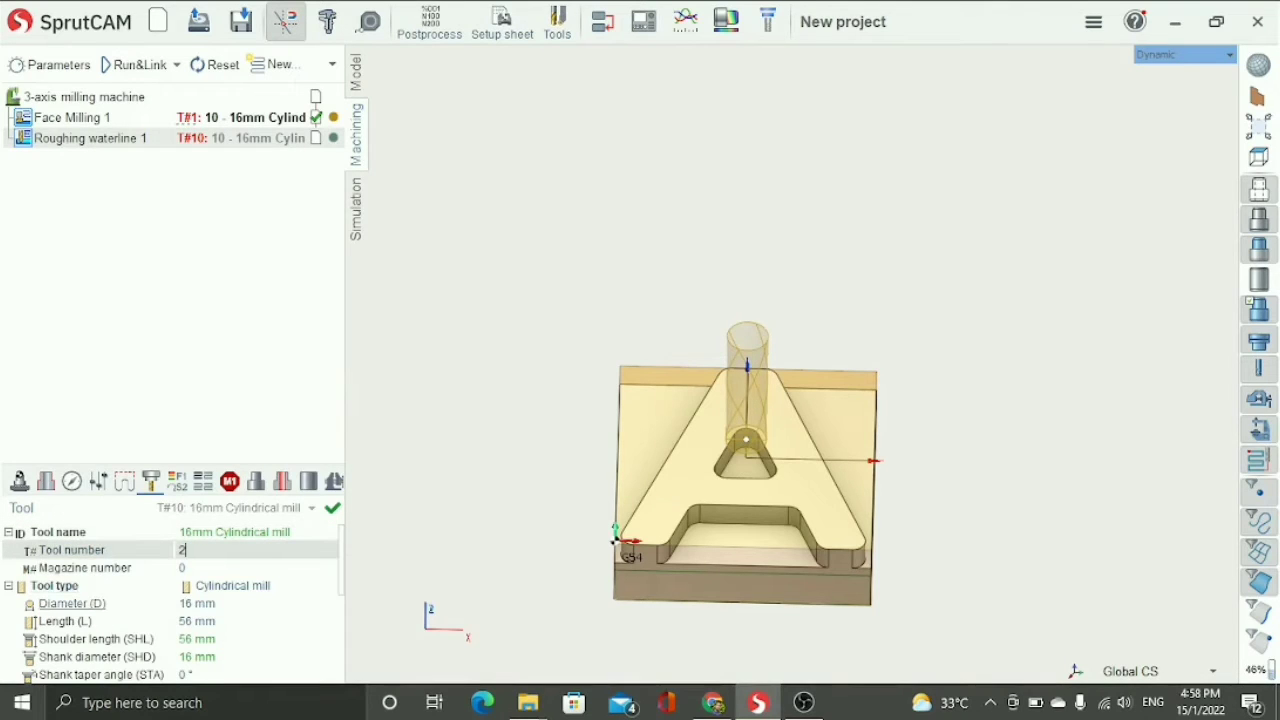
pyautogui.click(200, 604)
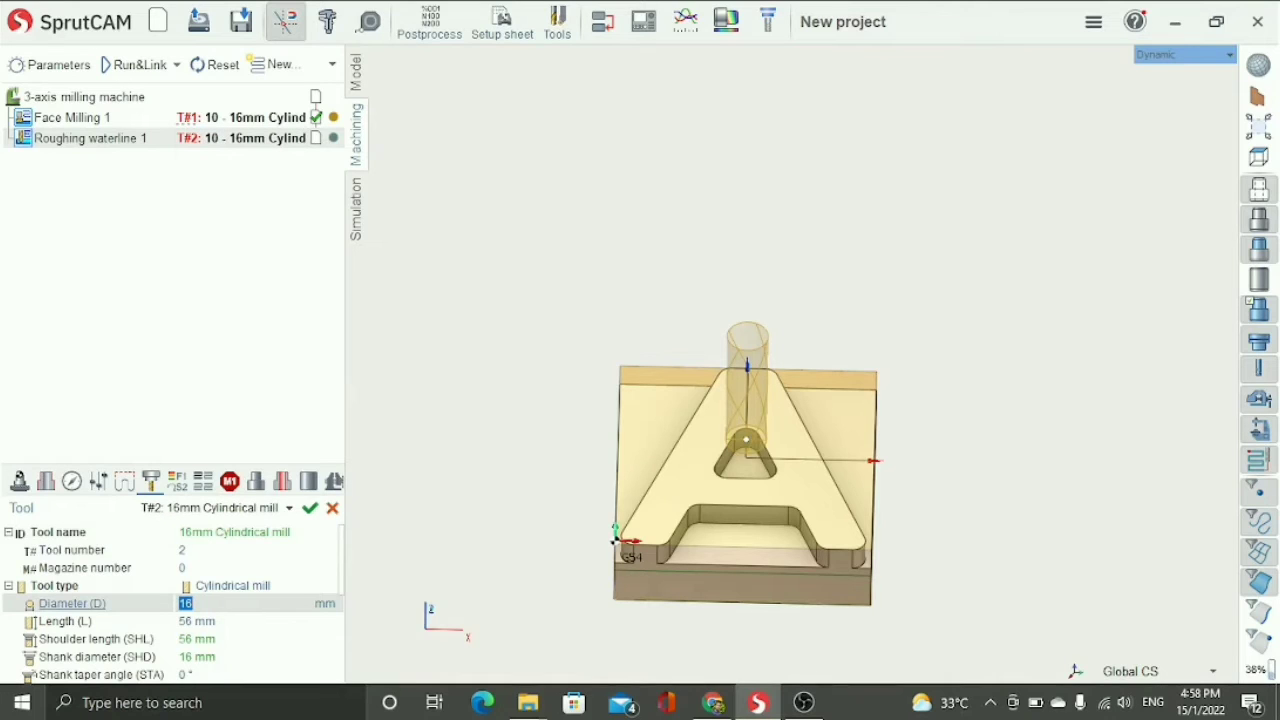
pyautogui.write('5')
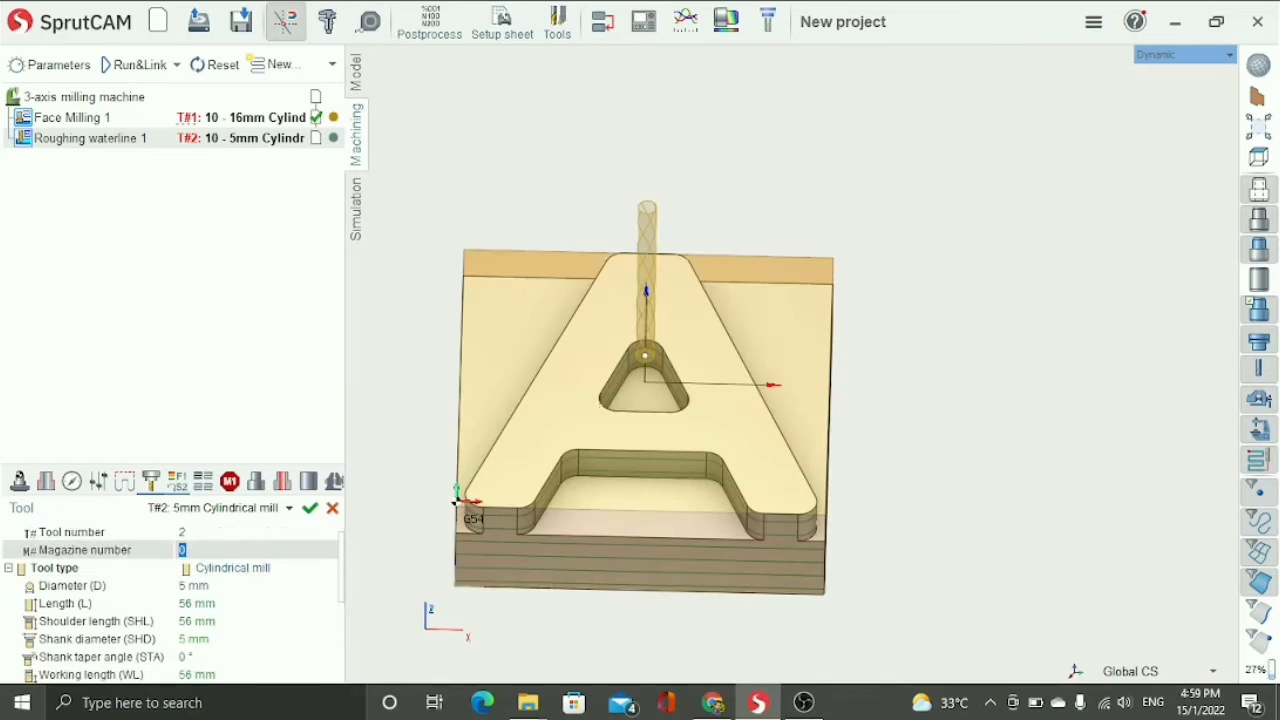
# Set the roughing waterline cutting speed to 250 m/min in the feeds and speeds calculation.
pyautogui.click(177, 482)
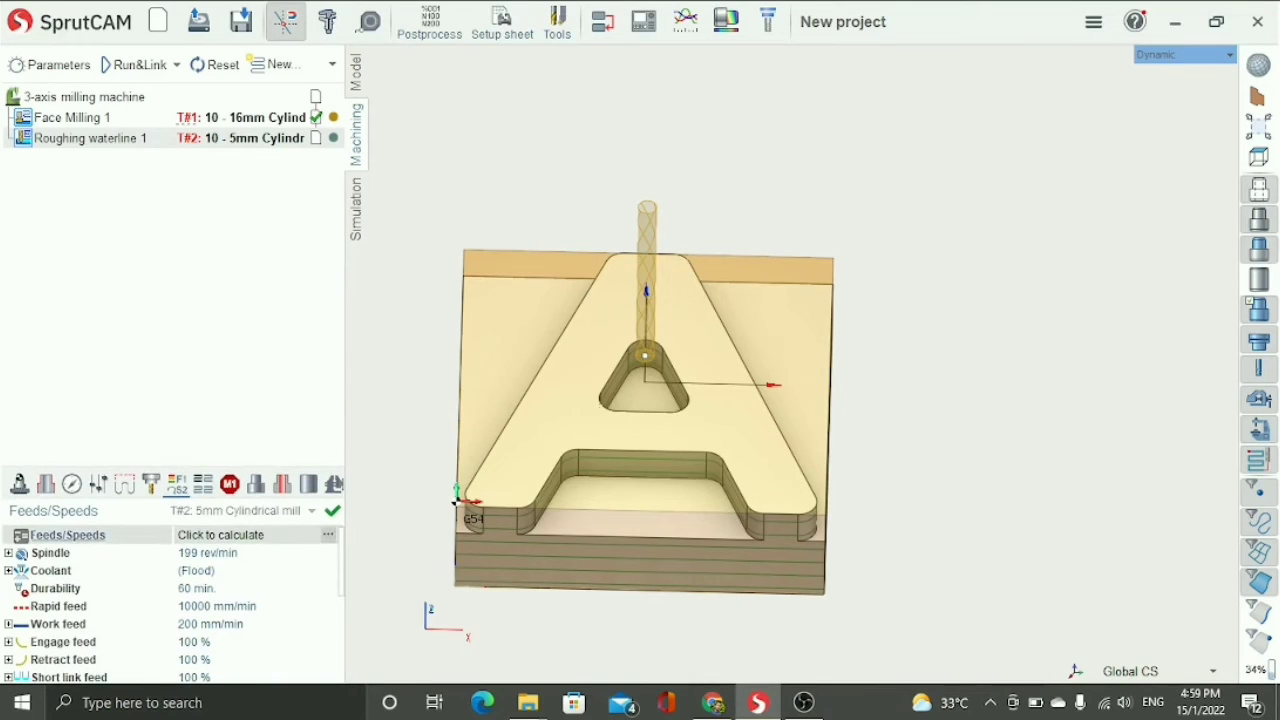
pyautogui.click(328, 535)
pyautogui.click(549, 282)
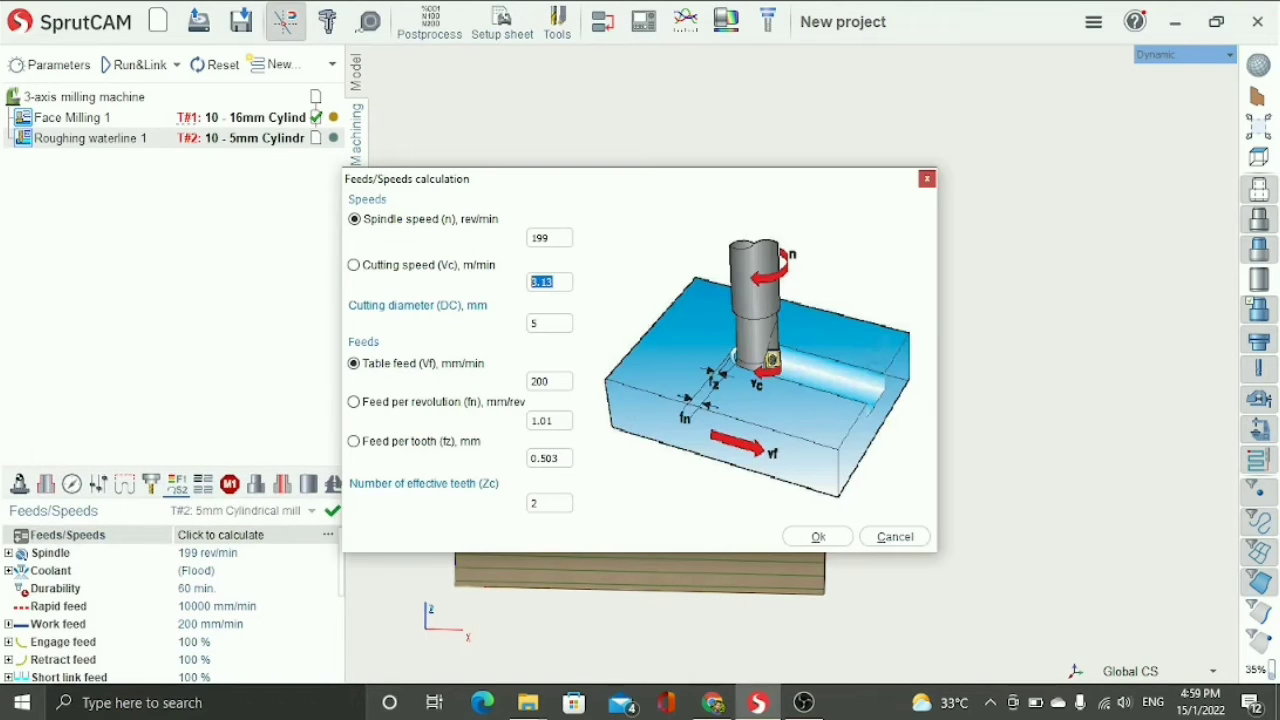
pyautogui.write('250')
pyautogui.click(818, 536)
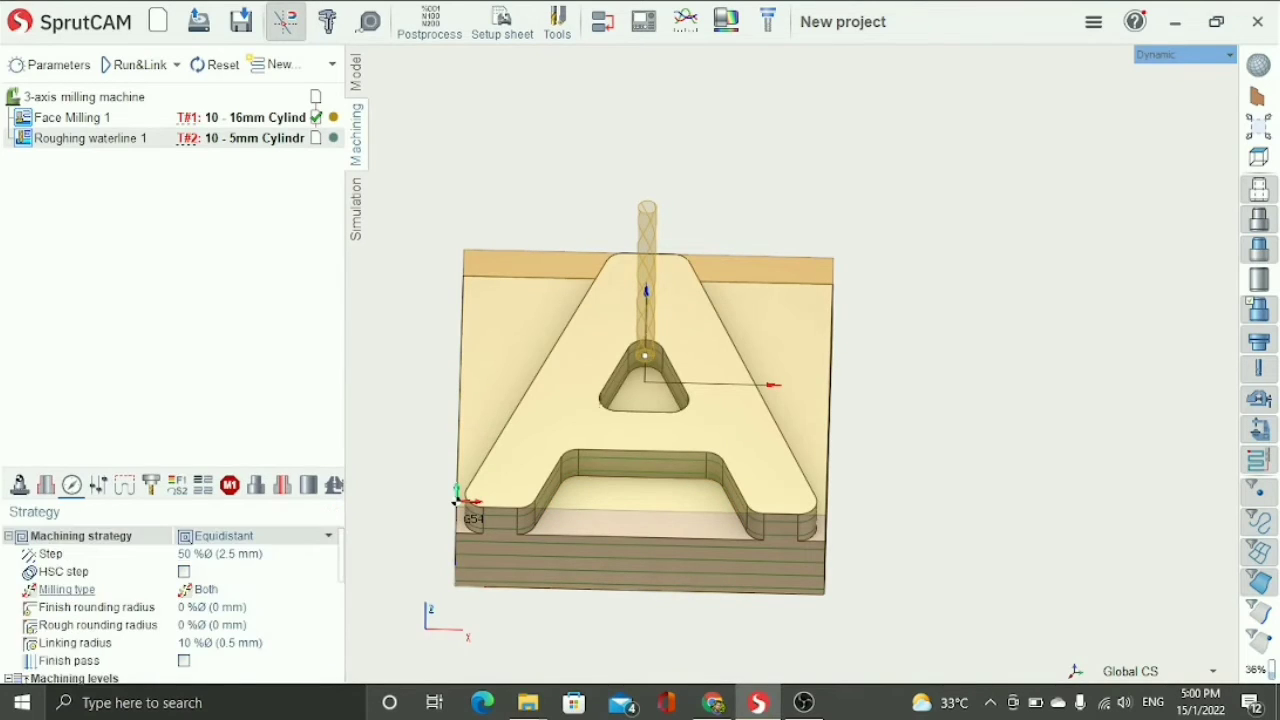
# Set the milling type of the roughing waterline strategy to Climb.
pyautogui.click(67, 590)
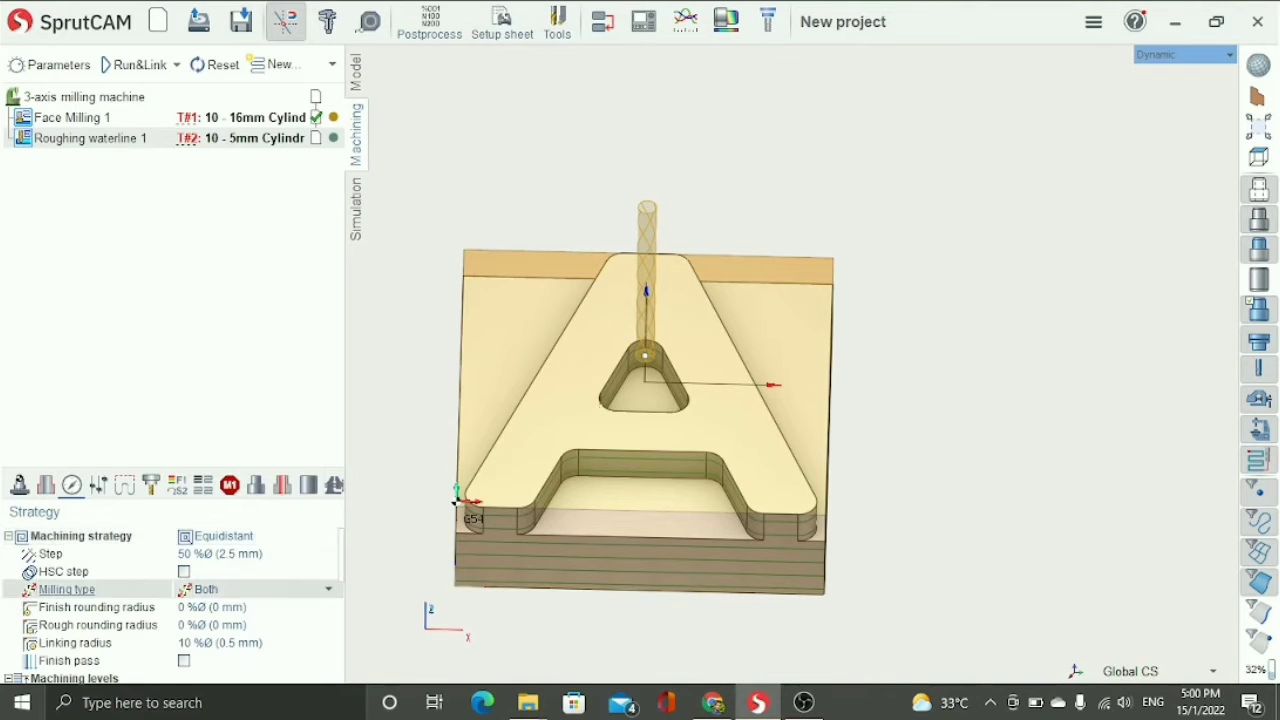
pyautogui.click(328, 589)
pyautogui.click(212, 607)
pyautogui.scroll(-1, 100, 590)
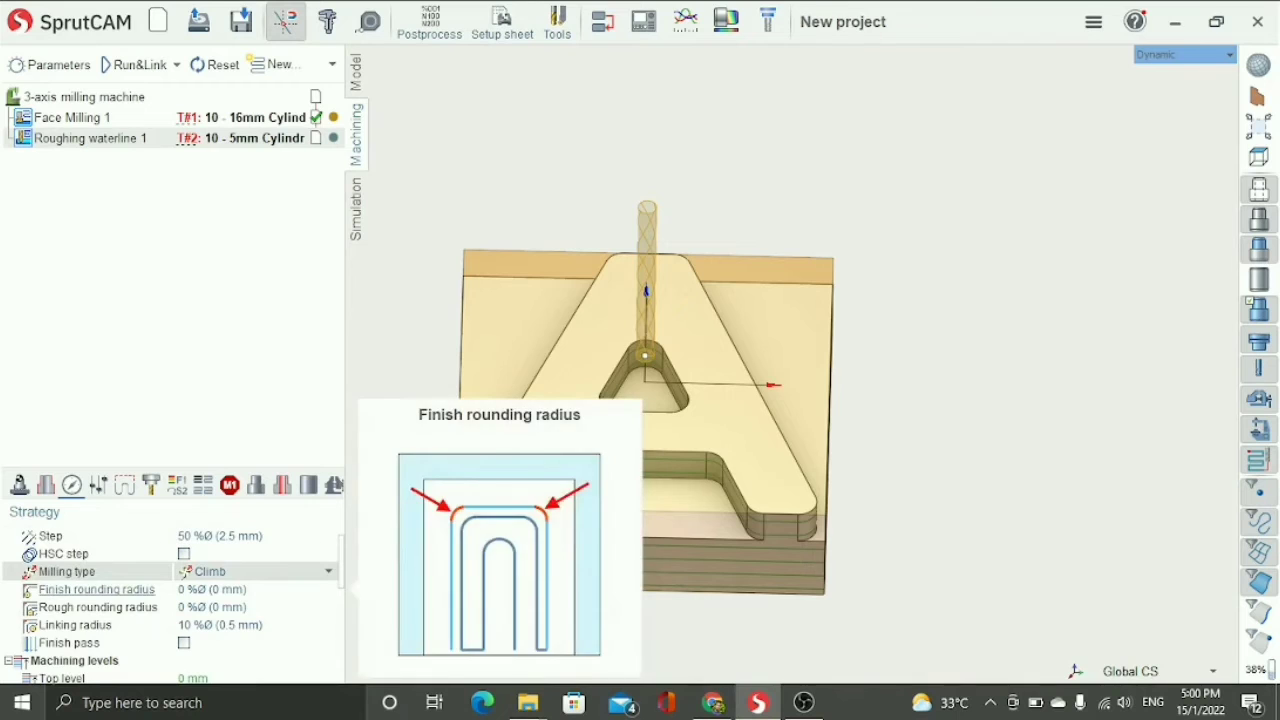
pyautogui.scroll(-3, 100, 590)
pyautogui.scroll(4, 174, 600)
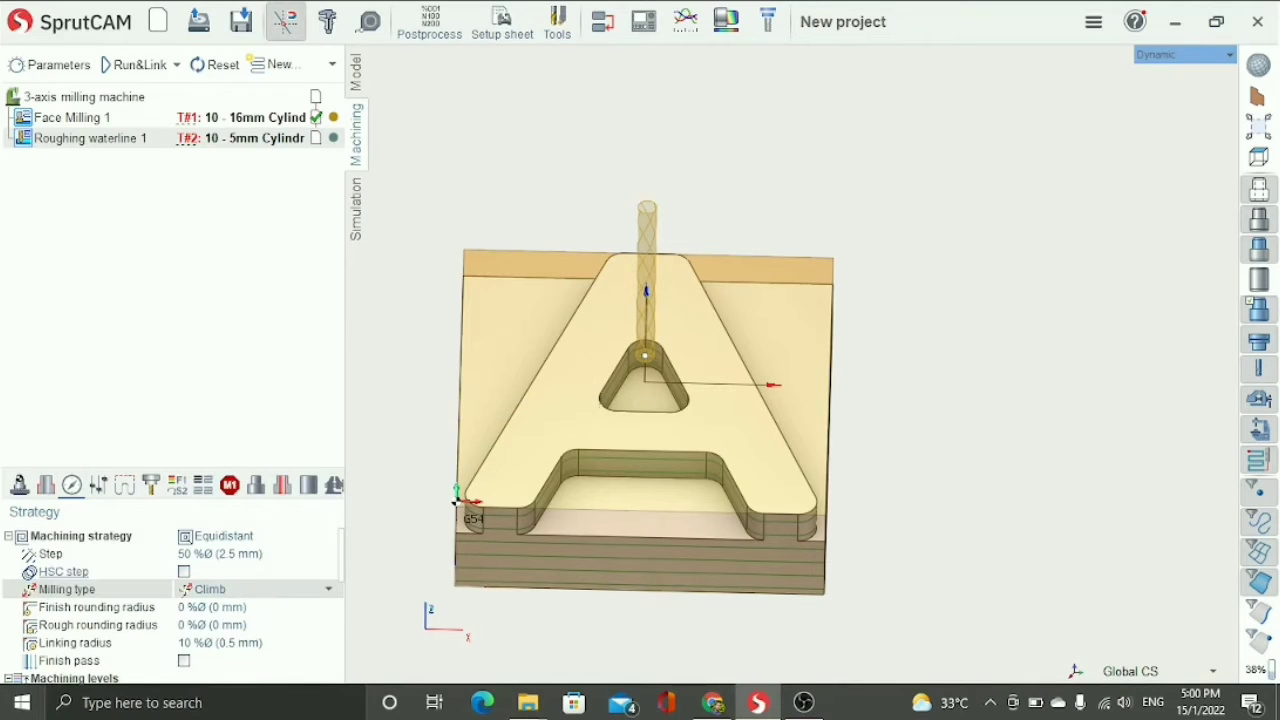
# Calculate the roughing waterline toolpath and simulate its material removal.
pyautogui.click(46, 485)
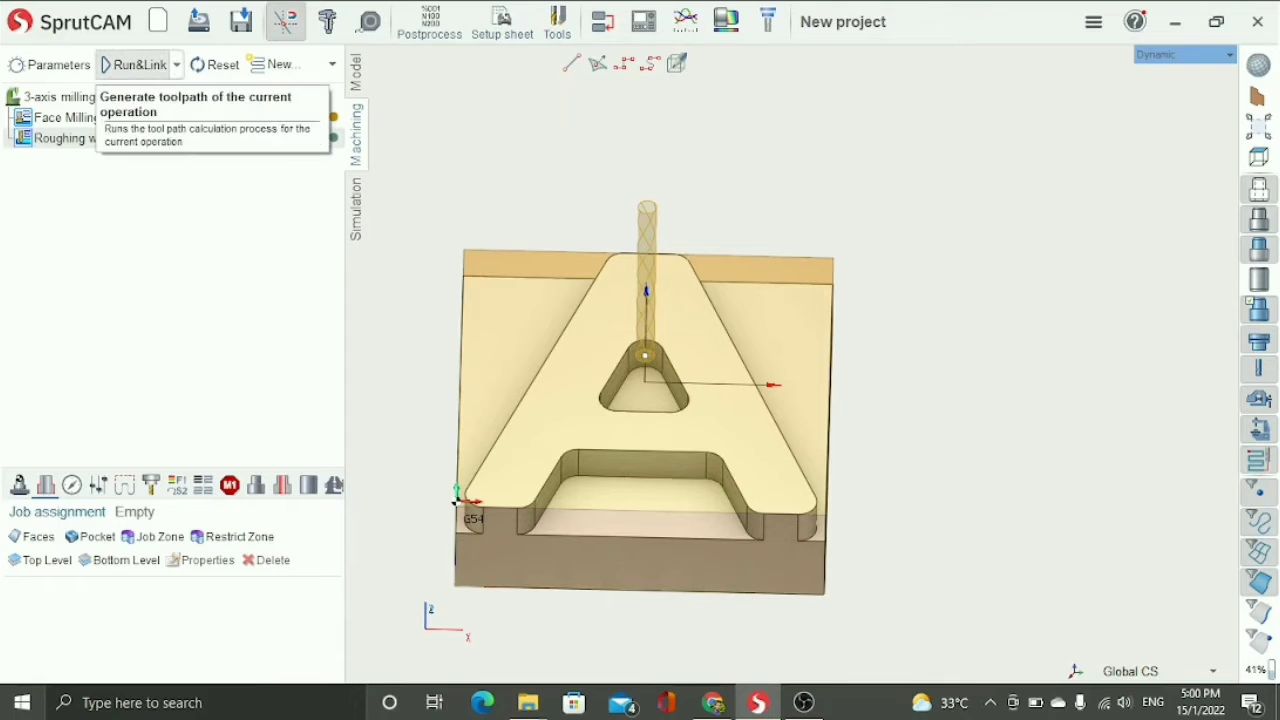
pyautogui.click(138, 64)
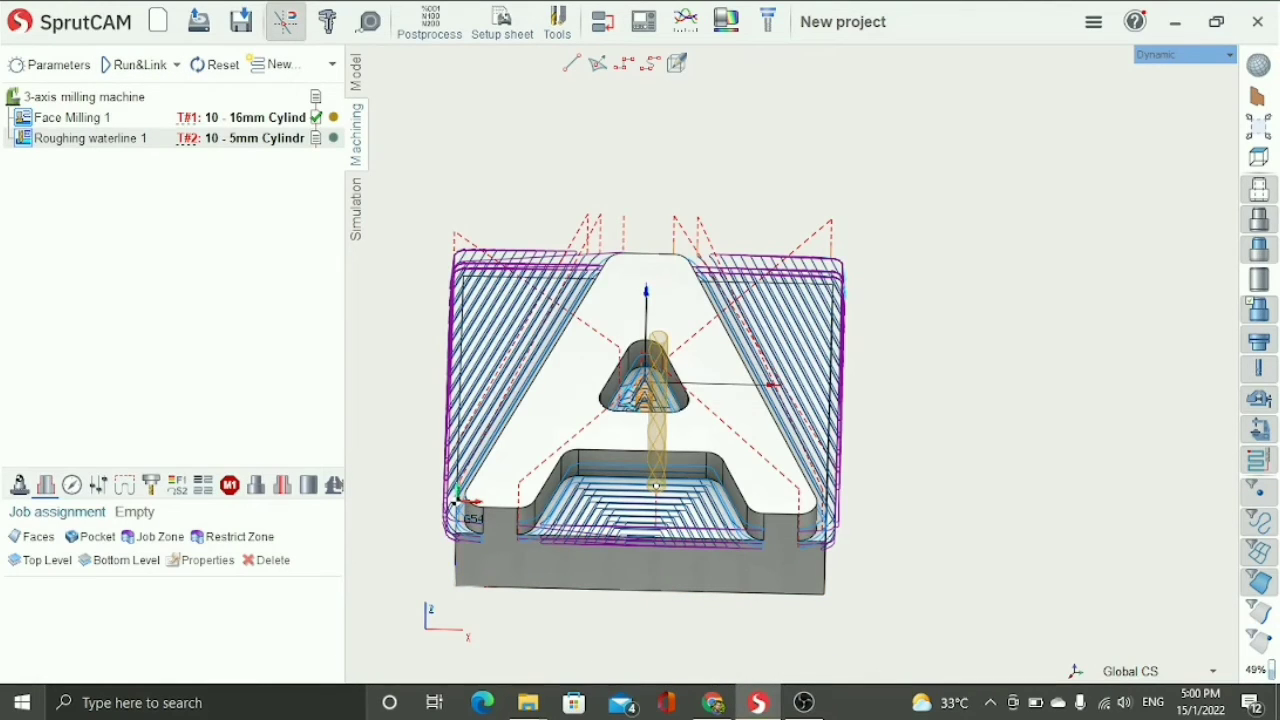
pyautogui.click(356, 209)
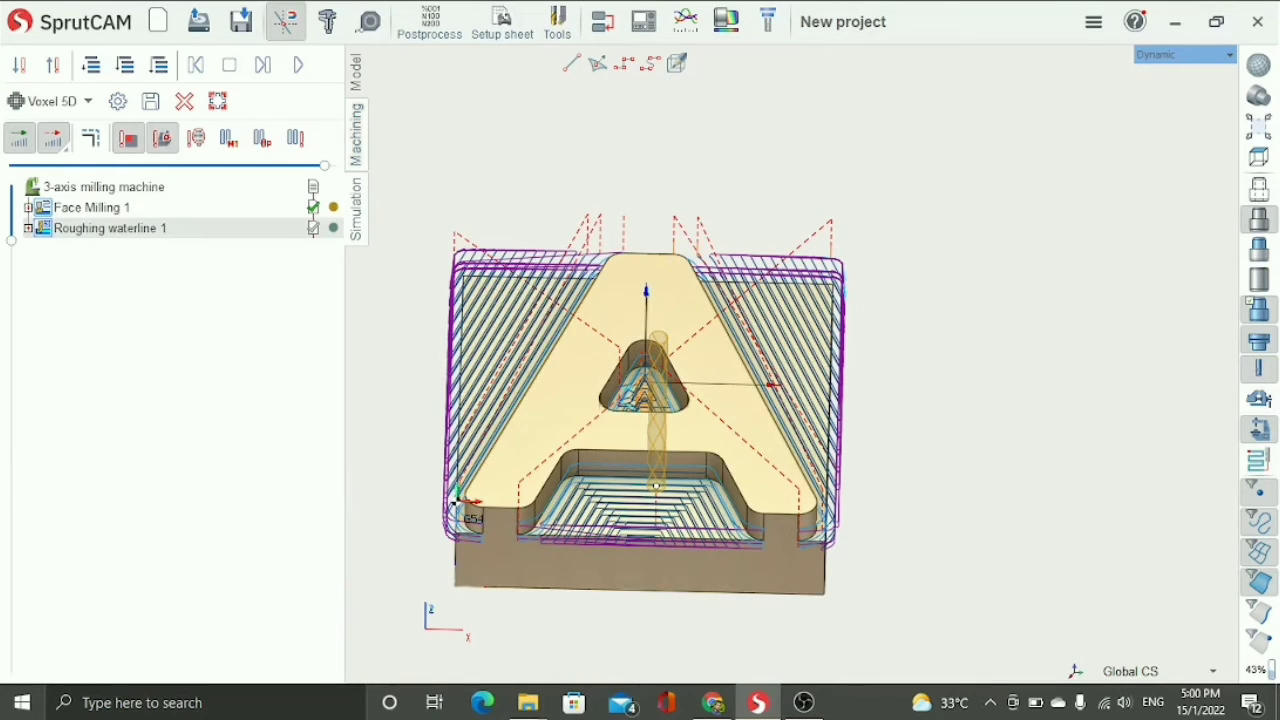
pyautogui.click(298, 65)
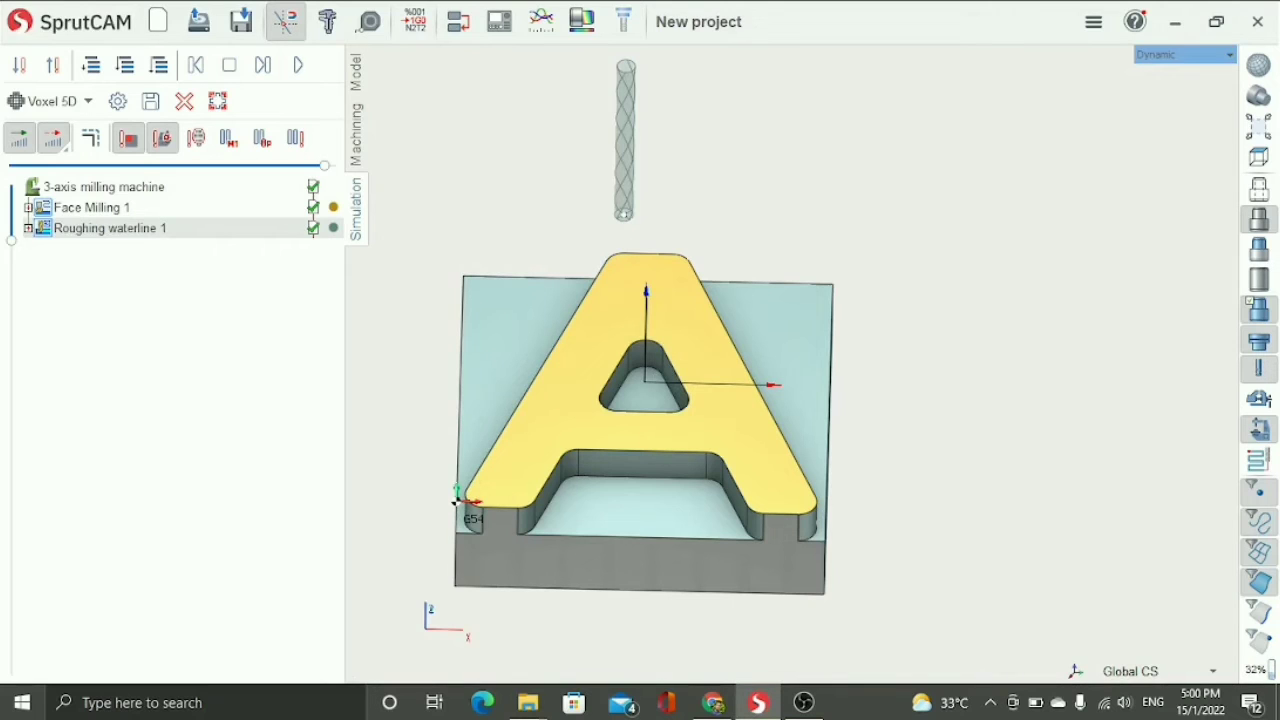
# Create a Finishing waterline operation after the roughing waterline operation.
pyautogui.click(356, 135)
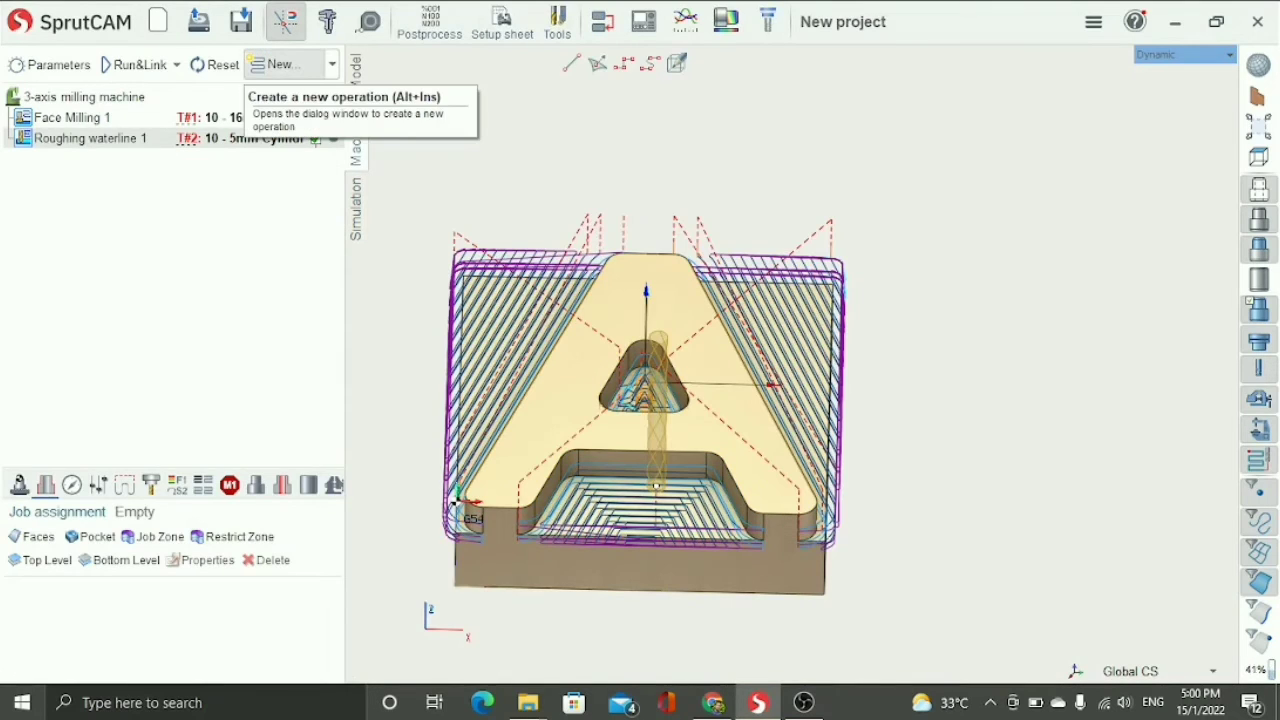
pyautogui.click(283, 64)
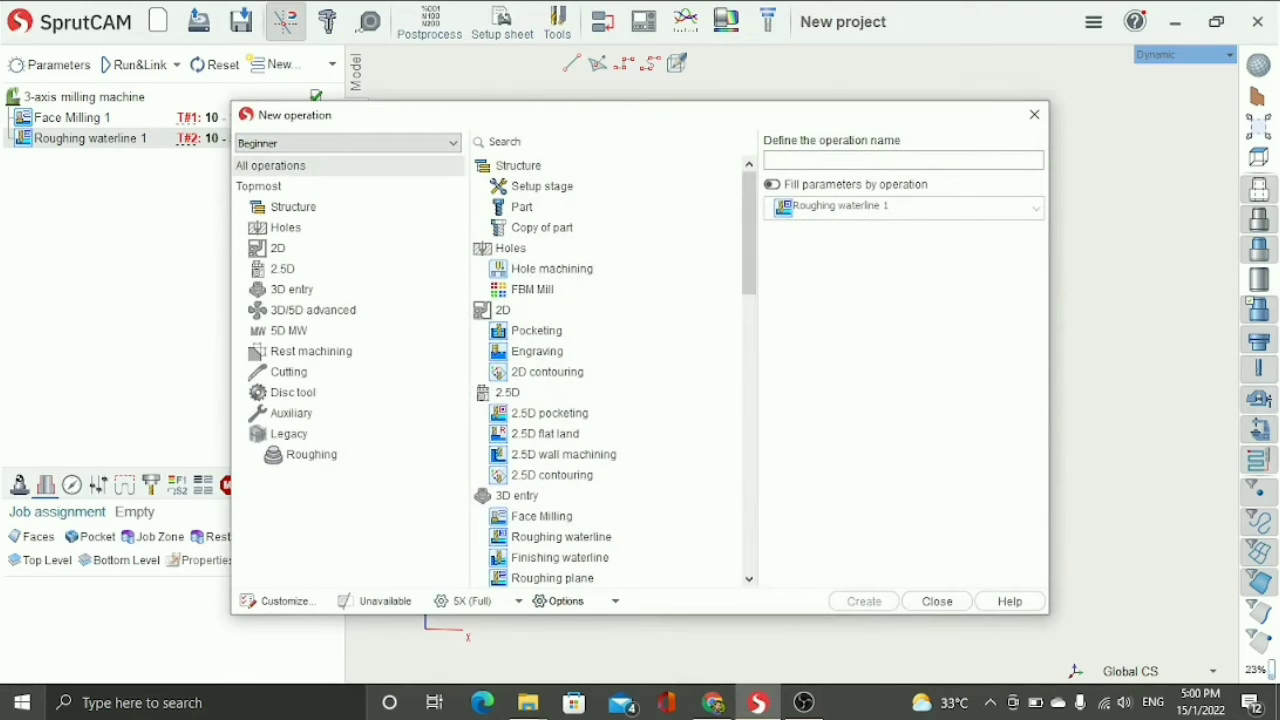
pyautogui.scroll(-1, 610, 370)
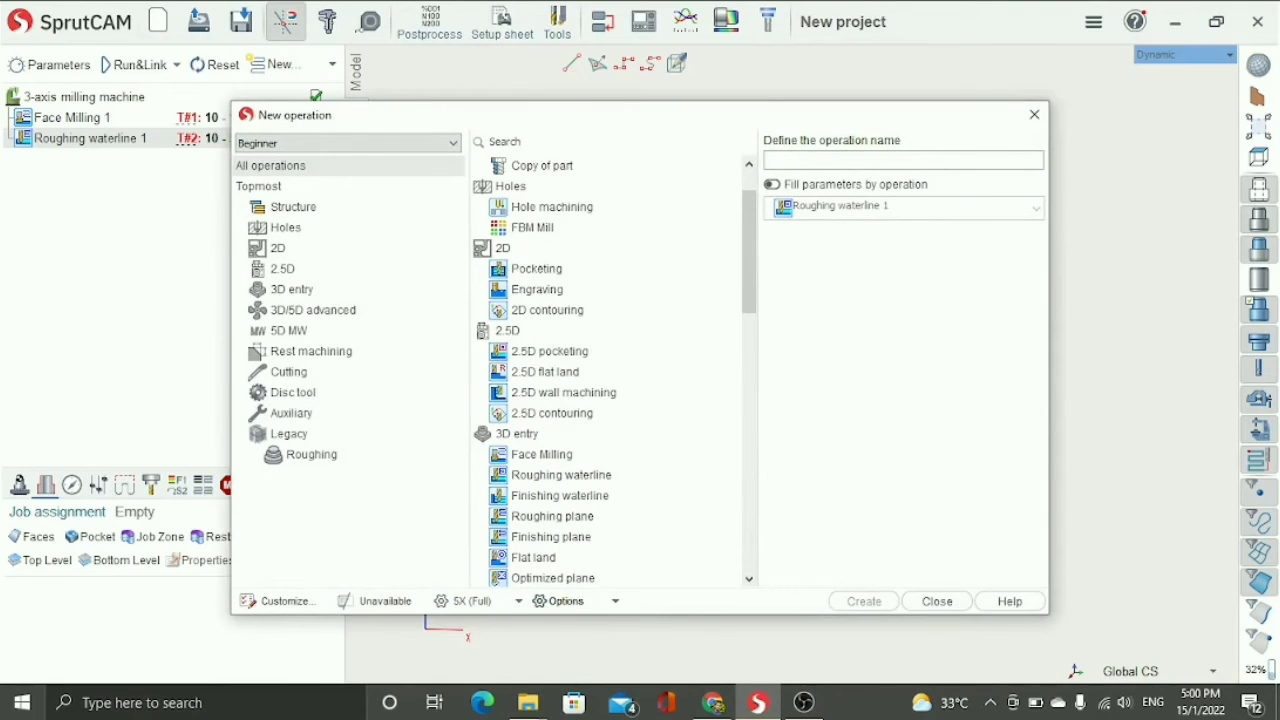
pyautogui.click(560, 496)
pyautogui.scroll(-1, 560, 496)
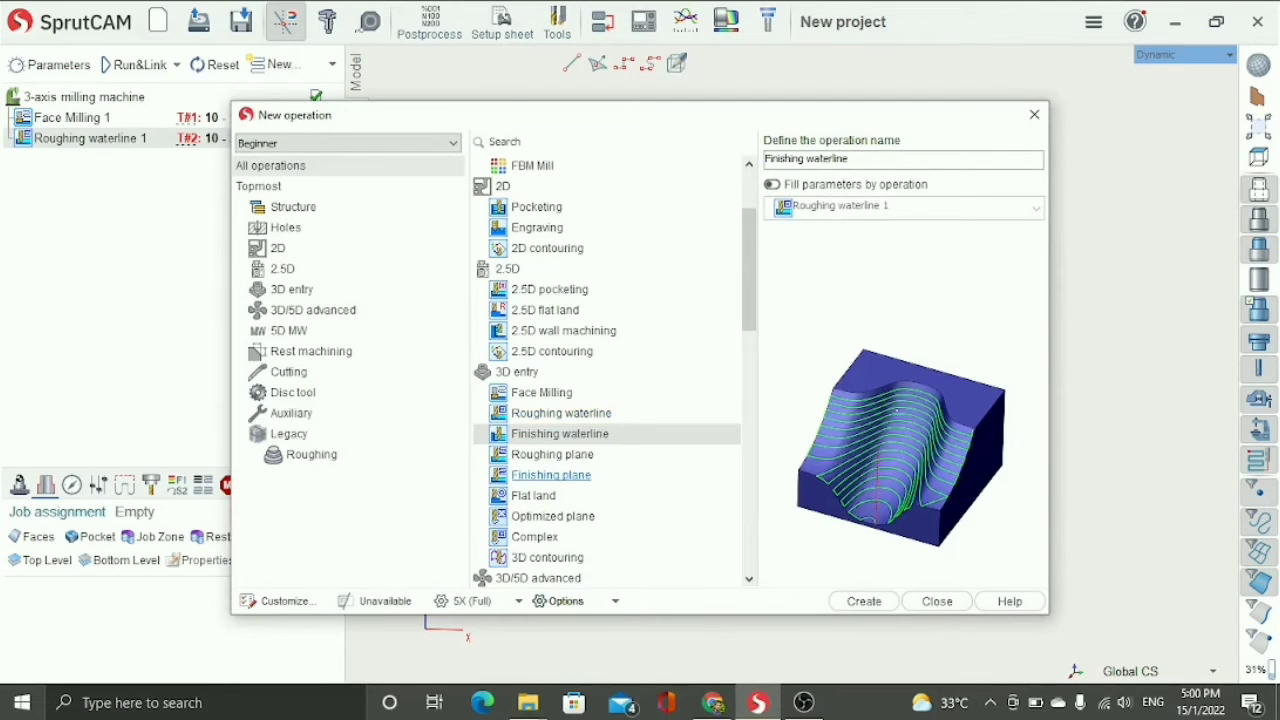
pyautogui.click(551, 475)
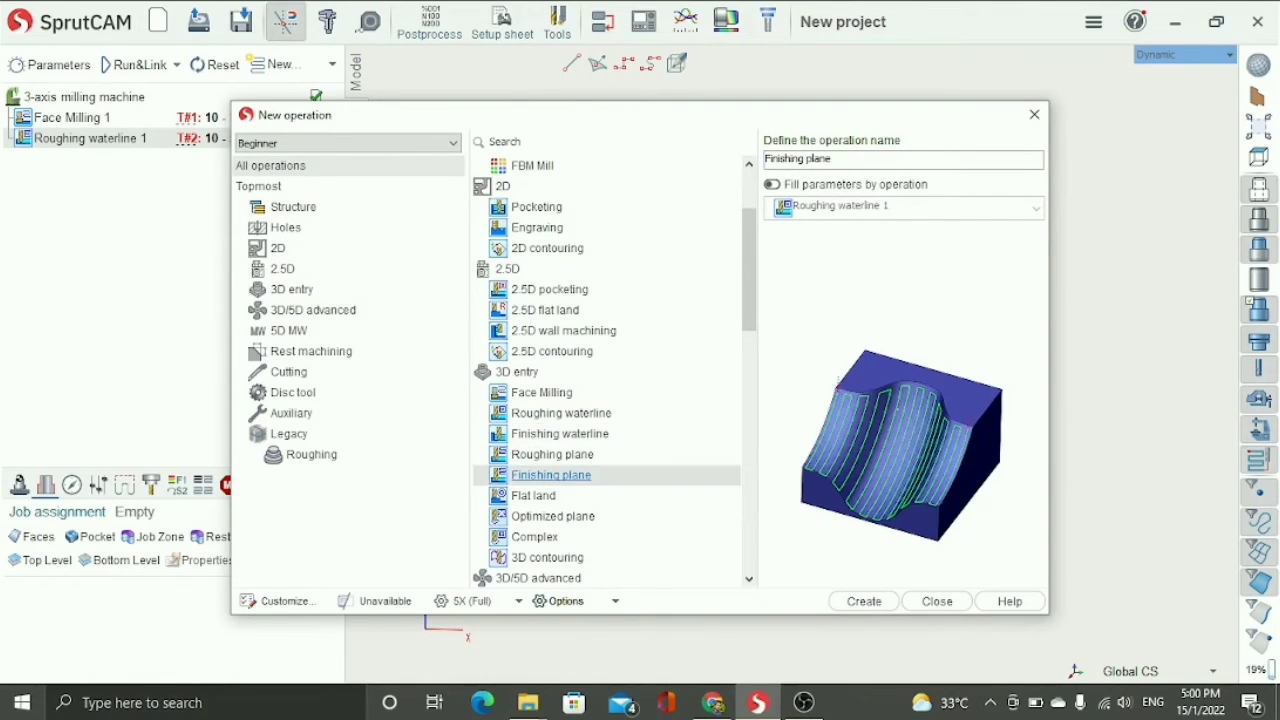
pyautogui.click(560, 434)
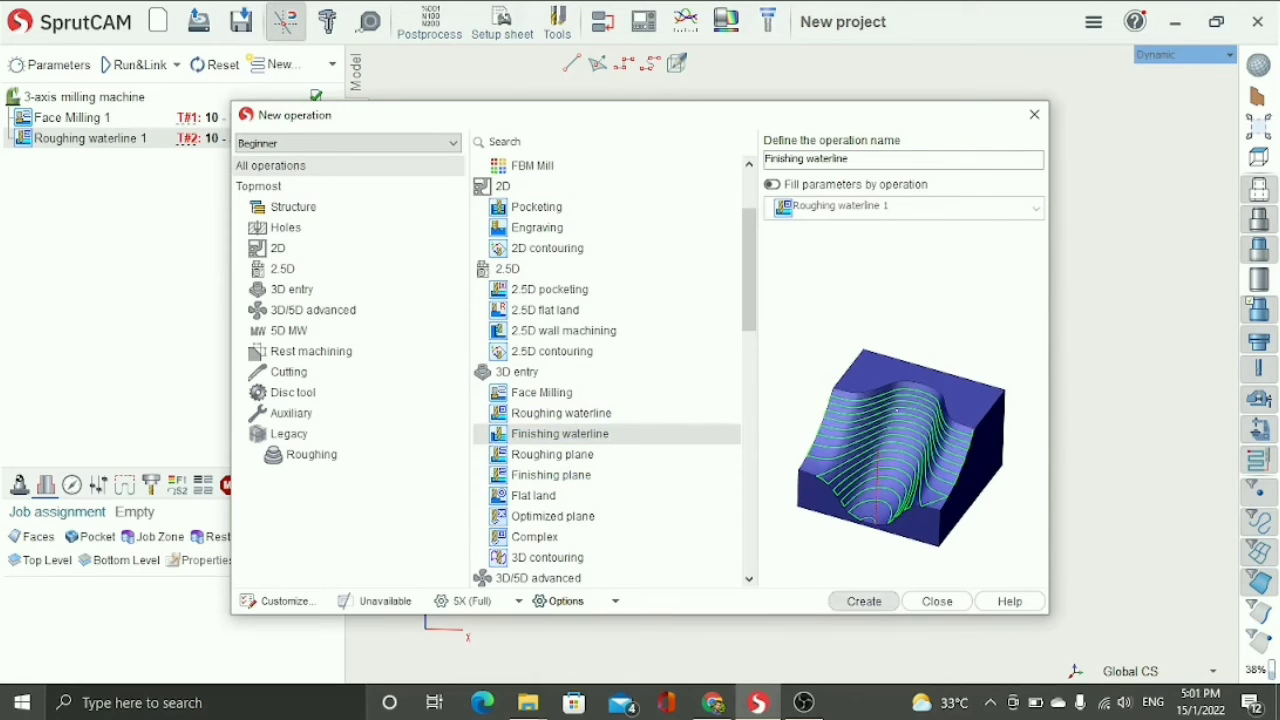
pyautogui.click(864, 601)
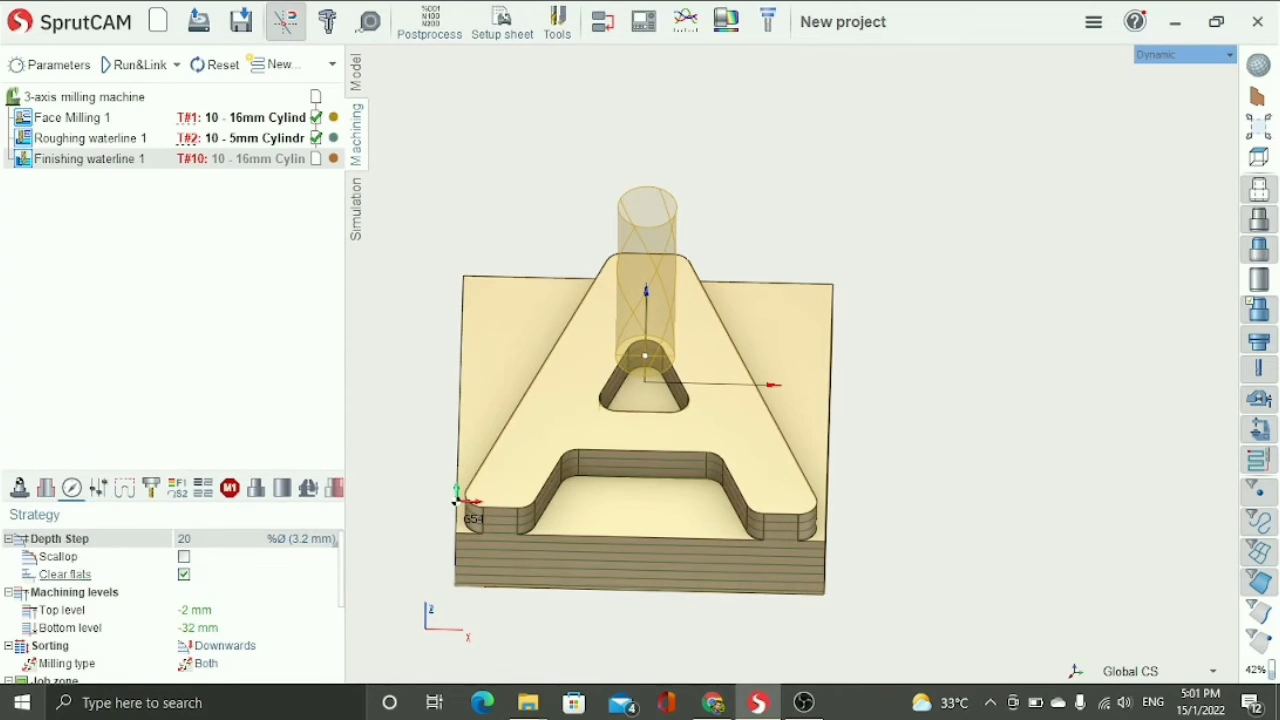
# Change the milling type in the finishing waterline strategy.
pyautogui.scroll(-1, 63, 646)
pyautogui.click(63, 646)
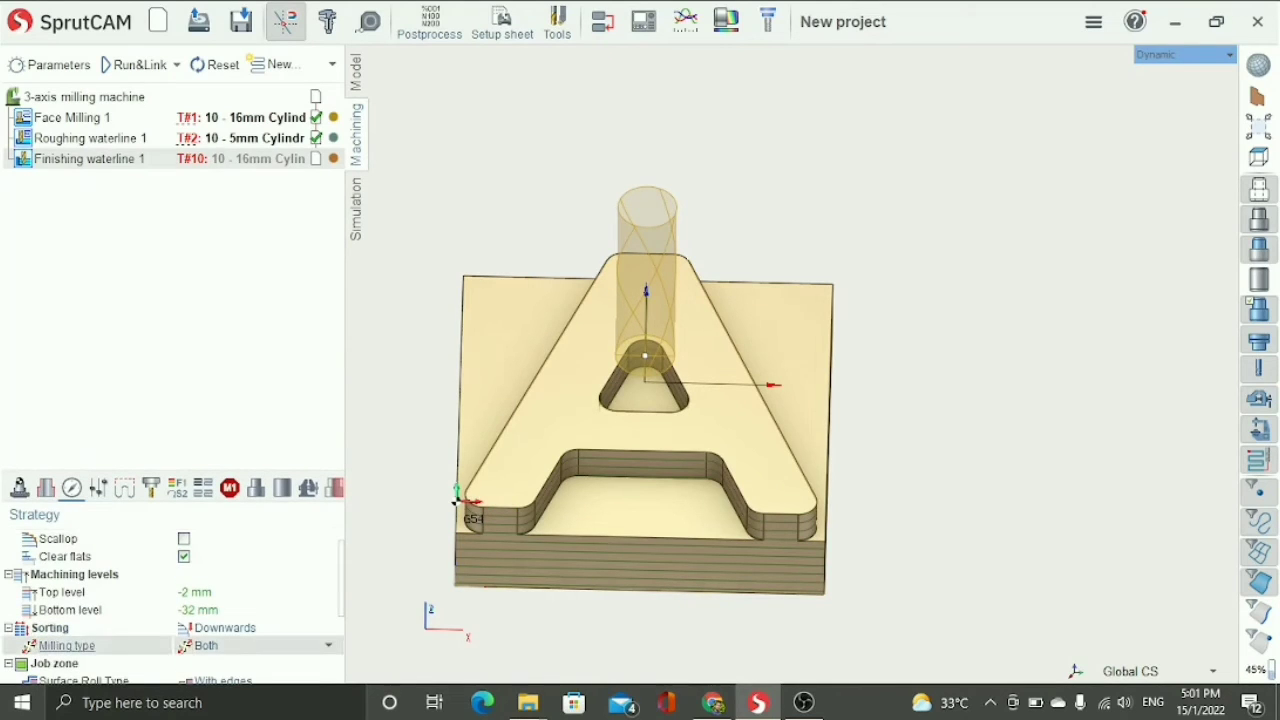
pyautogui.click(328, 645)
pyautogui.click(215, 663)
# Set the finishing waterline cutter to tool number 2 with a diameter of 5 mm.
pyautogui.click(98, 487)
pyautogui.click(151, 487)
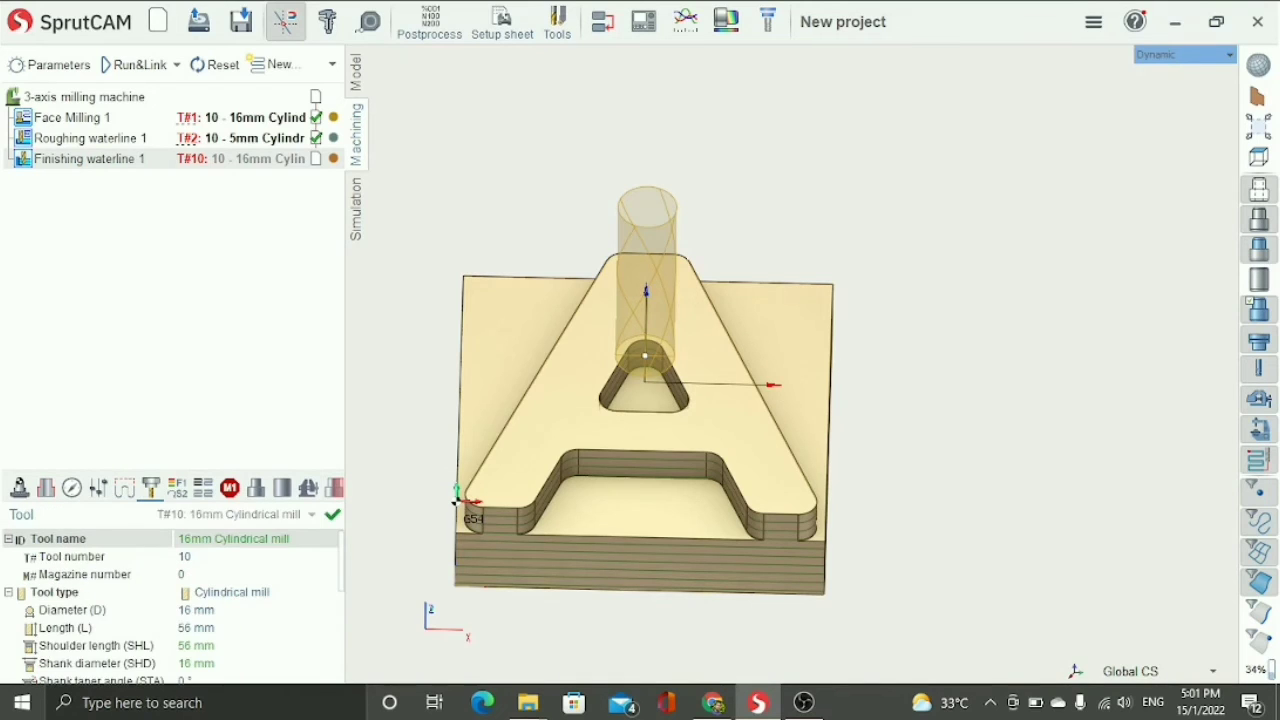
pyautogui.click(88, 557)
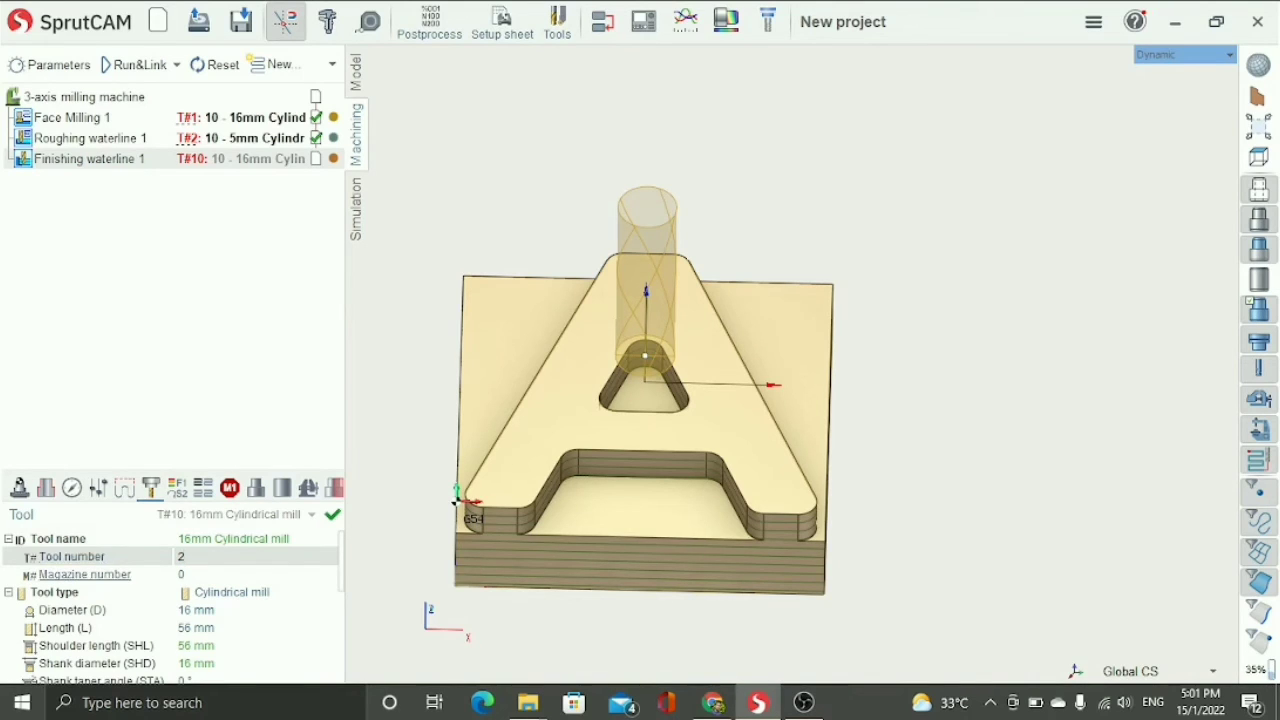
pyautogui.click(70, 610)
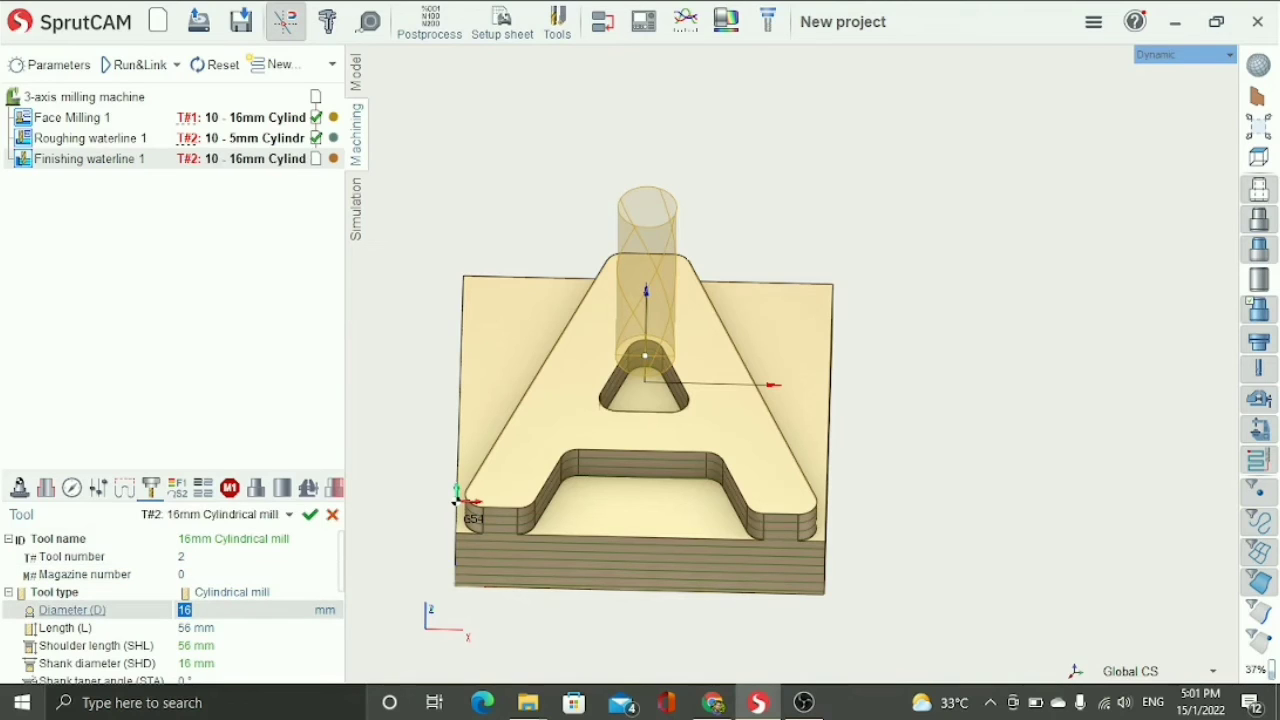
pyautogui.write('5')
pyautogui.press('Return')
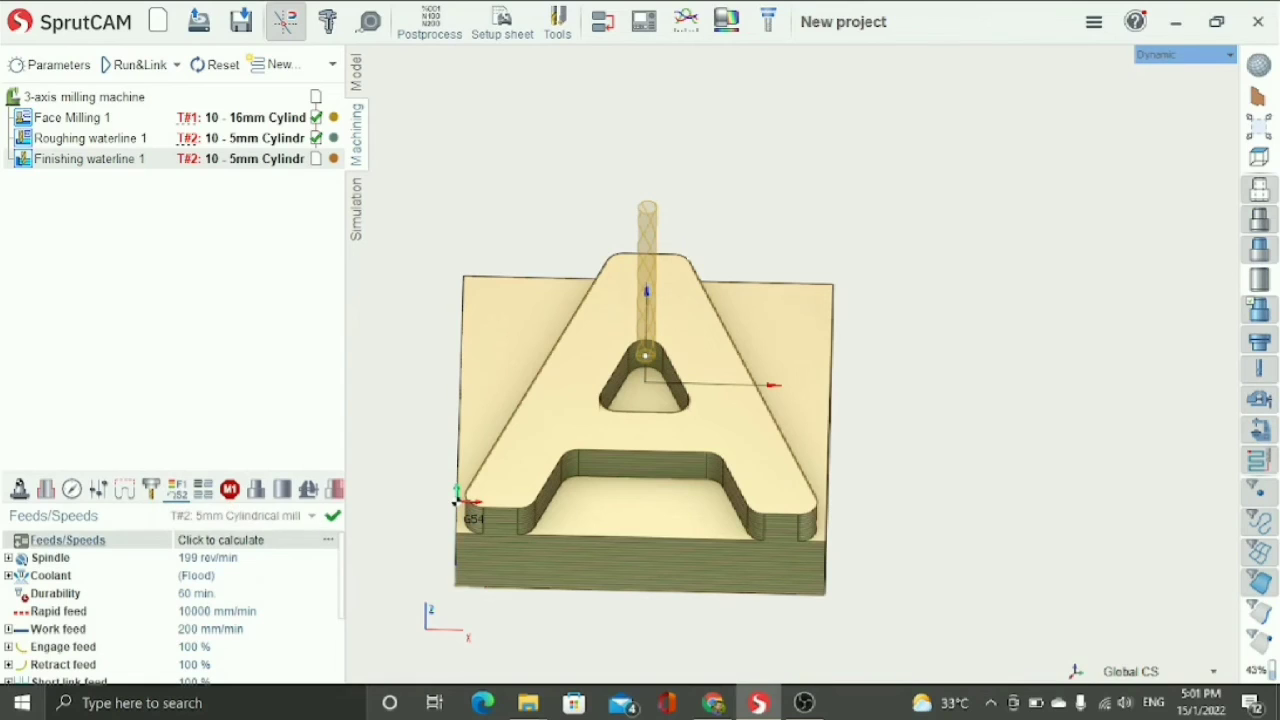
# Set the finishing waterline cutting speed to 250 m/min in the feeds and speeds calculation.
pyautogui.click(221, 540)
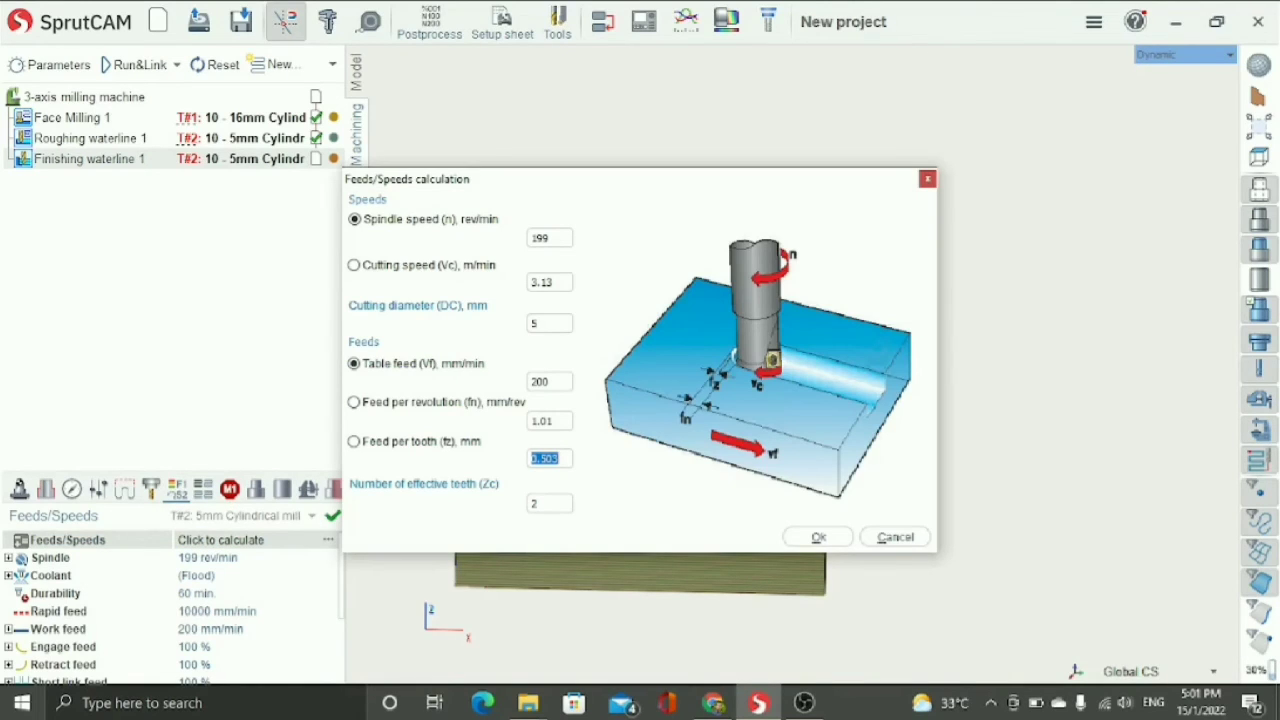
pyautogui.moveTo(555, 282); pyautogui.dragTo(530, 282)
pyautogui.write('25')
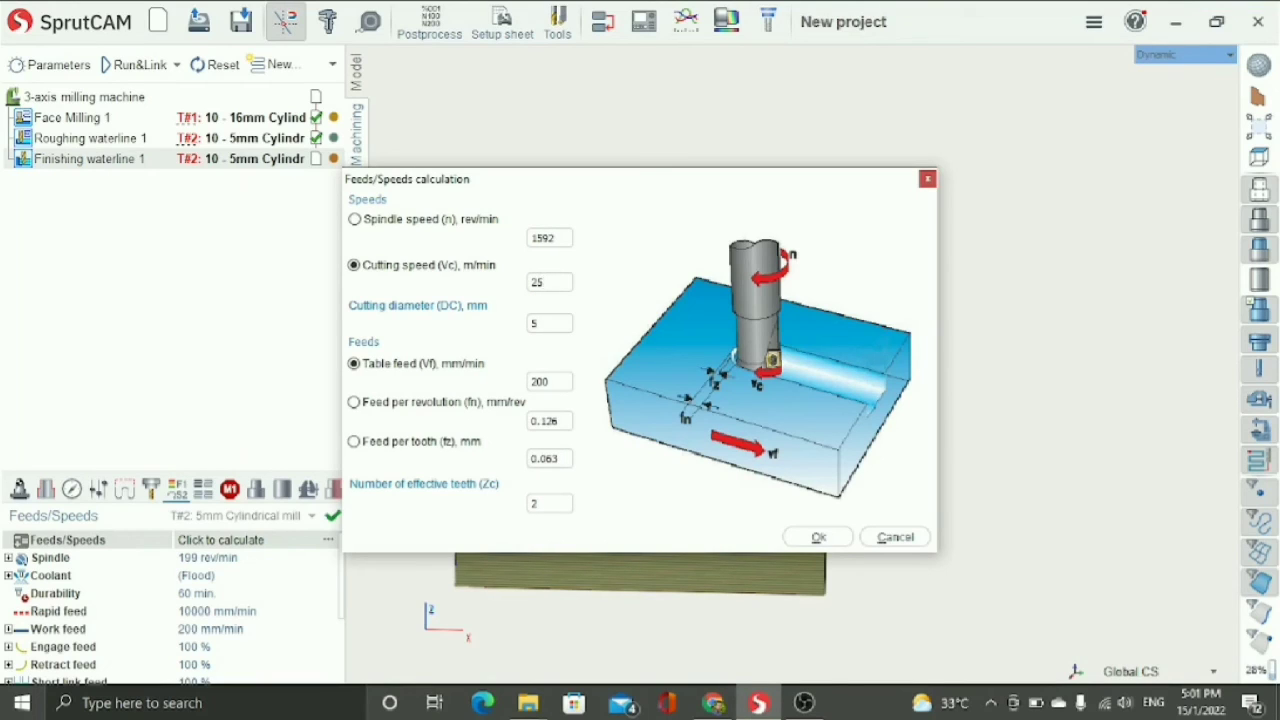
pyautogui.write('0')
pyautogui.click(818, 537)
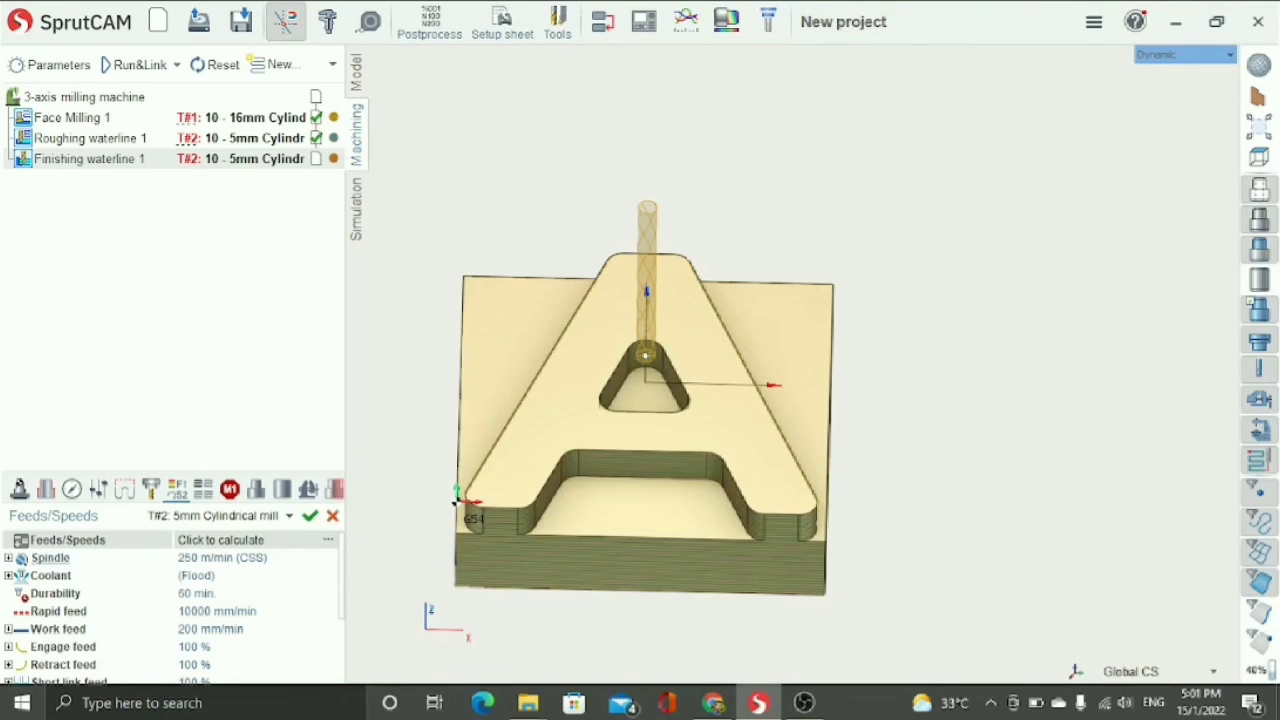
pyautogui.scroll(-2, 175, 610)
pyautogui.scroll(3, 175, 610)
# Calculate the finishing waterline toolpath and simulate its material removal.
pyautogui.click(135, 64)
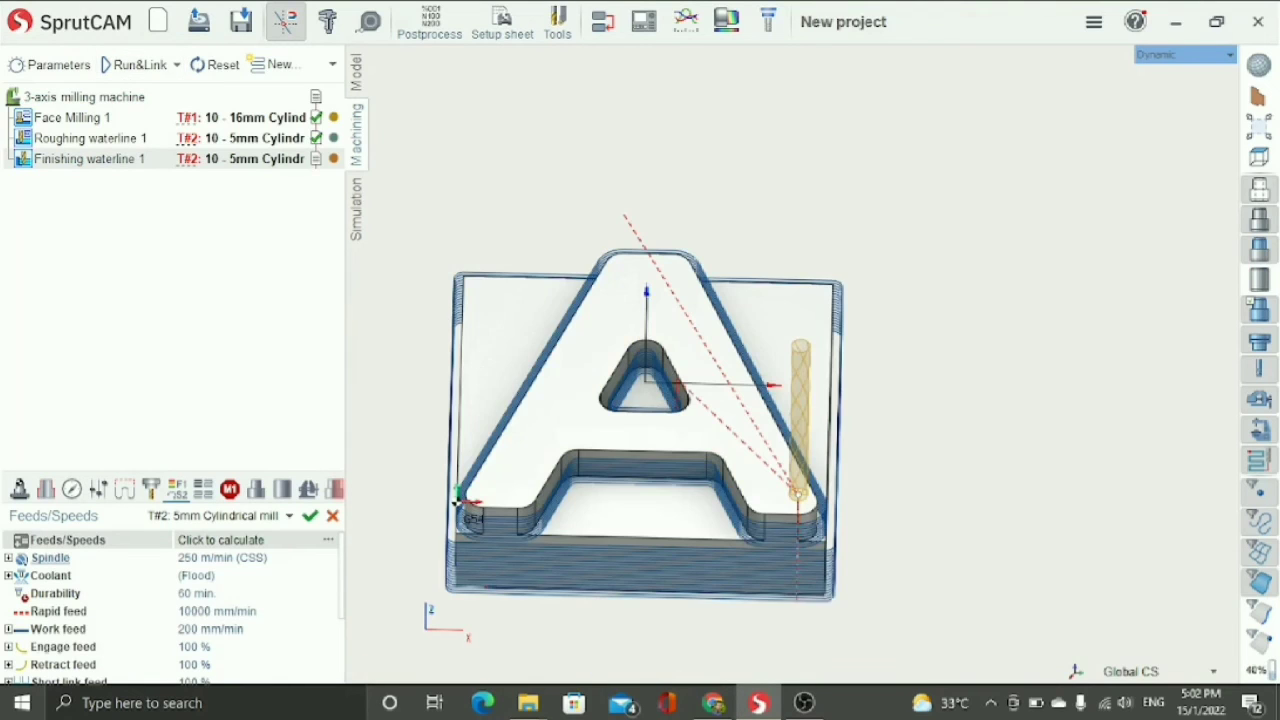
pyautogui.click(356, 208)
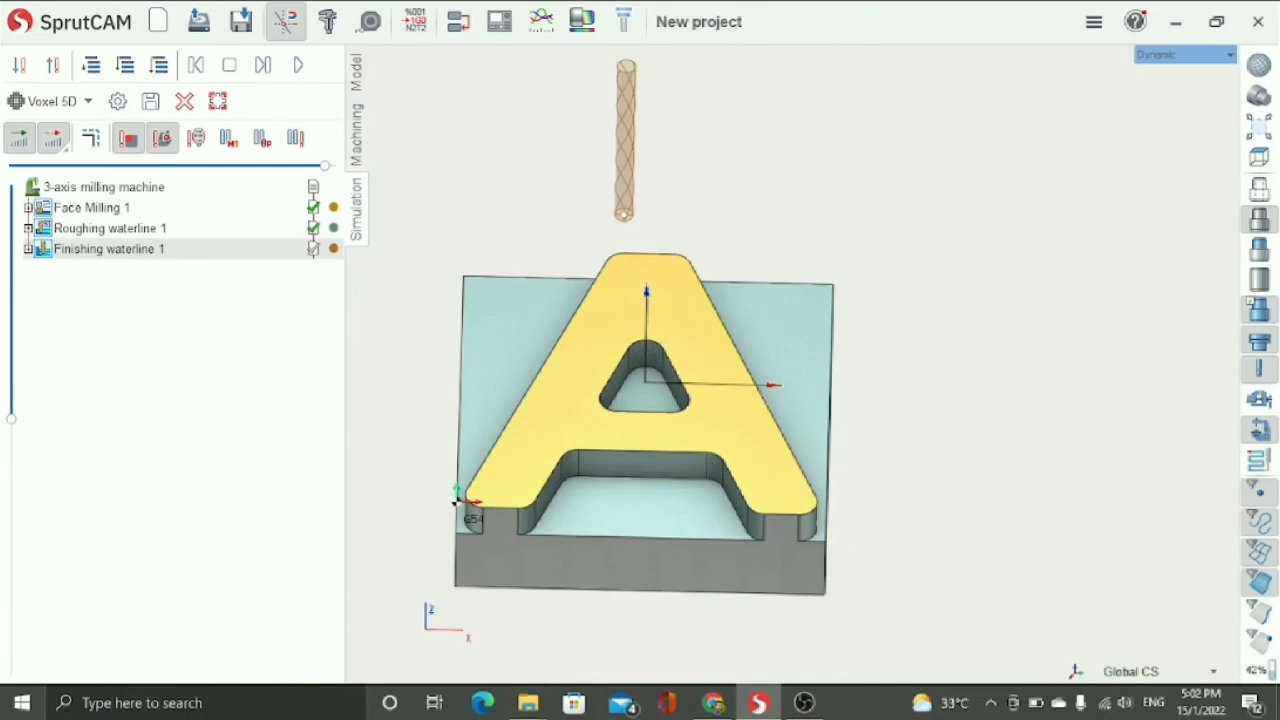
pyautogui.click(298, 65)
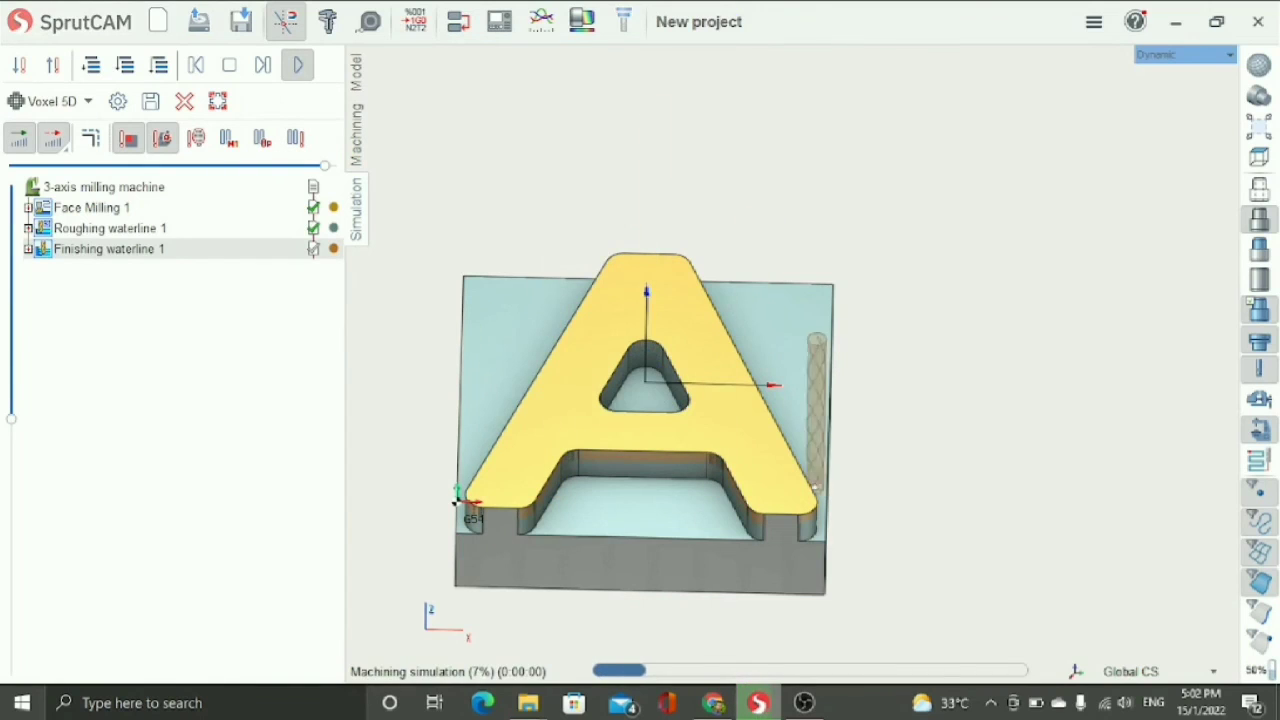